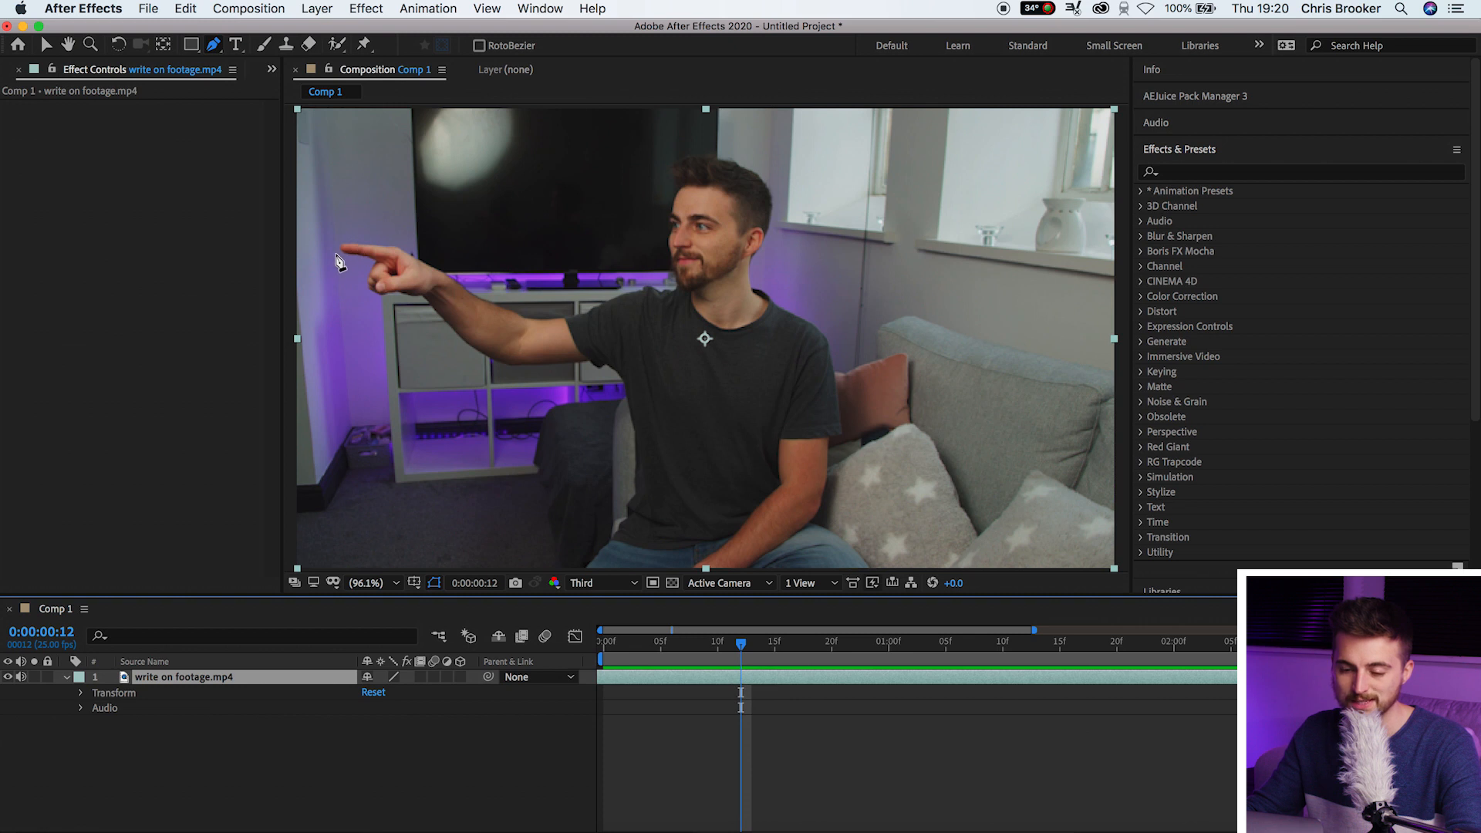
Start a mask path on the footage at 0:00:00:12, adding points at the fingertip on successive frames up the first arc.
{"action": "left_click", "coordinate": [441, 291]}
{"action": "left_click_drag", "start_coordinate": [752, 662], "coordinate": [814, 665]}
{"action": "left_click", "coordinate": [462, 231]}
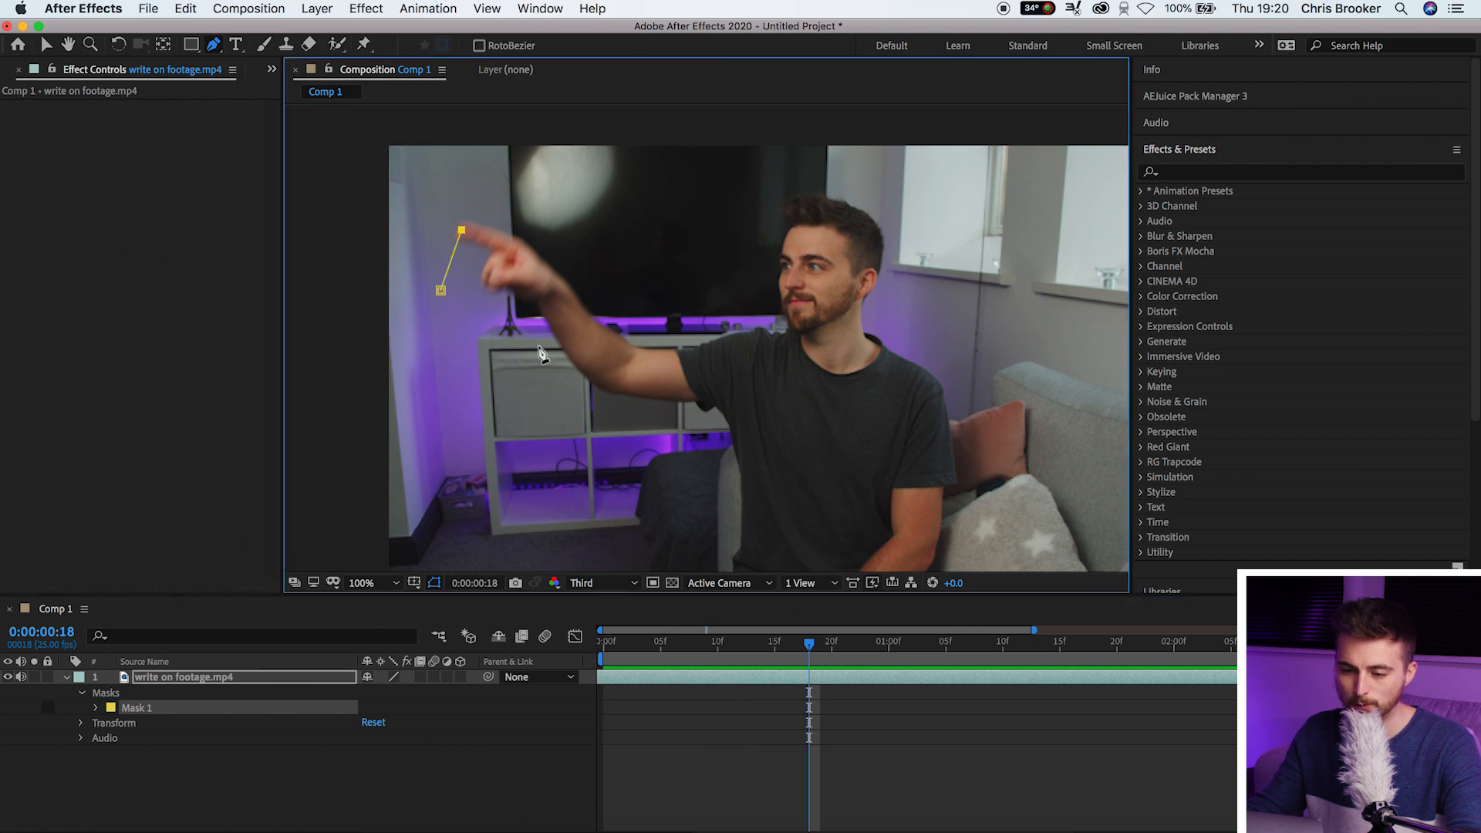
{"action": "key", "text": "Page_Down"}
{"action": "key", "text": "Page_Down"}
{"action": "key", "text": "Page_Down"}
{"action": "left_click", "coordinate": [519, 178]}
{"action": "left_click_drag", "start_coordinate": [847, 651], "coordinate": [875, 656]}
{"action": "left_click", "coordinate": [562, 188]}
Extend the mask path down the first stroke, placing points at the fingertip through 0:00:01:01 and 0:00:01:07.
{"action": "left_click_drag", "start_coordinate": [577, 217], "coordinate": [589, 262]}
{"action": "key", "text": "period"}
{"action": "left_click_drag", "start_coordinate": [866, 648], "coordinate": [902, 660]}
{"action": "left_click_drag", "start_coordinate": [764, 468], "coordinate": [760, 375]}
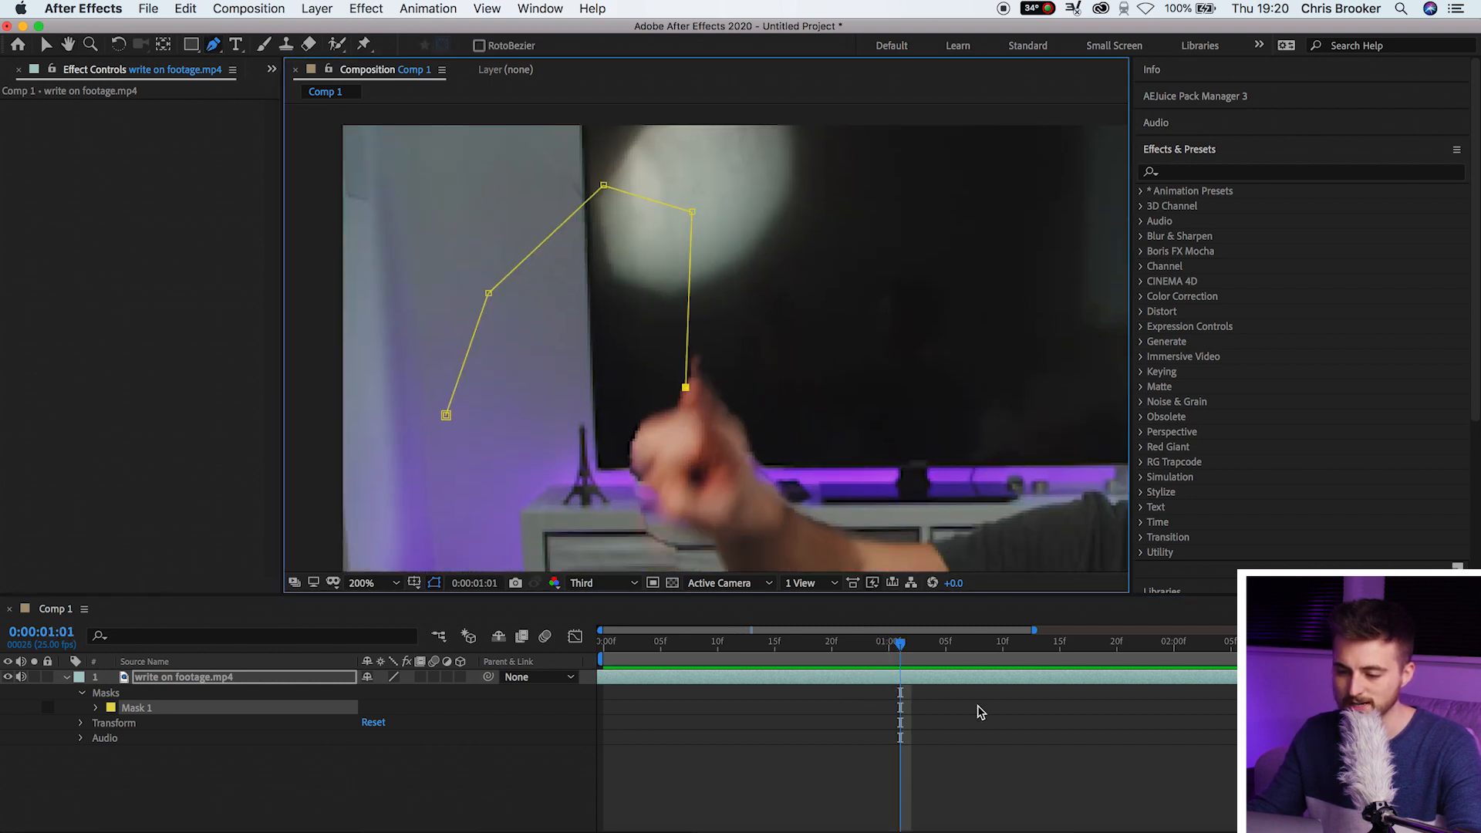
{"action": "left_click_drag", "start_coordinate": [905, 650], "coordinate": [969, 650]}
{"action": "left_click_drag", "start_coordinate": [790, 447], "coordinate": [727, 302]}
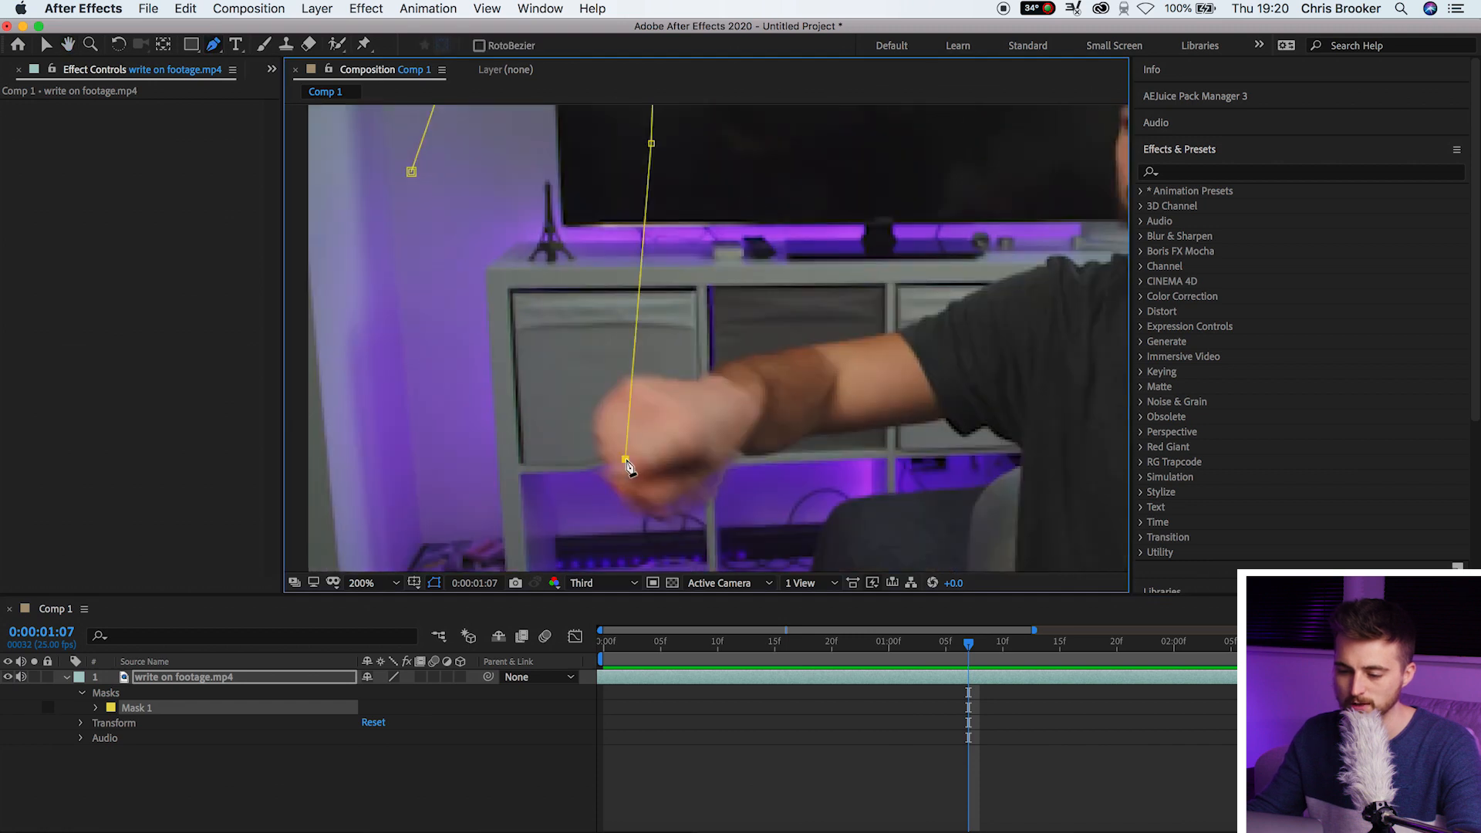
Continue the mask path from 0:00:01:07 to 0:00:02:00, following the fingertip through the low bend and up across the TV.
{"action": "left_click_drag", "start_coordinate": [969, 647], "coordinate": [1130, 645]}
{"action": "left_click", "coordinate": [760, 492]}
{"action": "left_click", "coordinate": [862, 188]}
{"action": "left_click_drag", "start_coordinate": [997, 168], "coordinate": [893, 301]}
{"action": "left_click_drag", "start_coordinate": [853, 166], "coordinate": [836, 314]}
{"action": "left_click", "coordinate": [809, 180]}
{"action": "left_click_drag", "start_coordinate": [1131, 654], "coordinate": [1173, 646]}
{"action": "left_click_drag", "start_coordinate": [971, 404], "coordinate": [905, 395]}
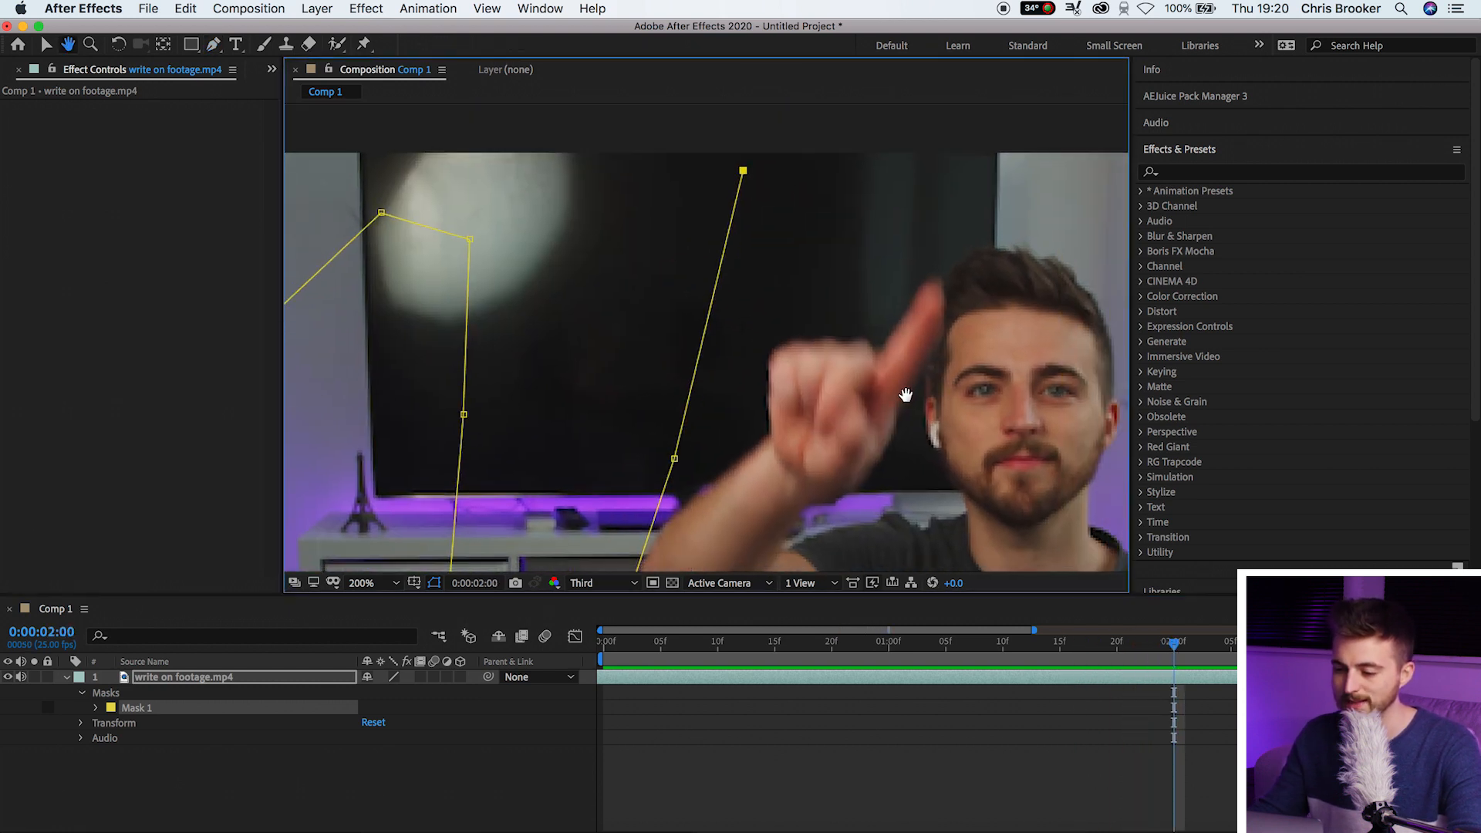
Finish the mask path from 0:00:02:03 to 0:00:02:17, following the fingertip down across the chest and up to the window.
{"action": "left_click_drag", "start_coordinate": [1174, 648], "coordinate": [1209, 654]}
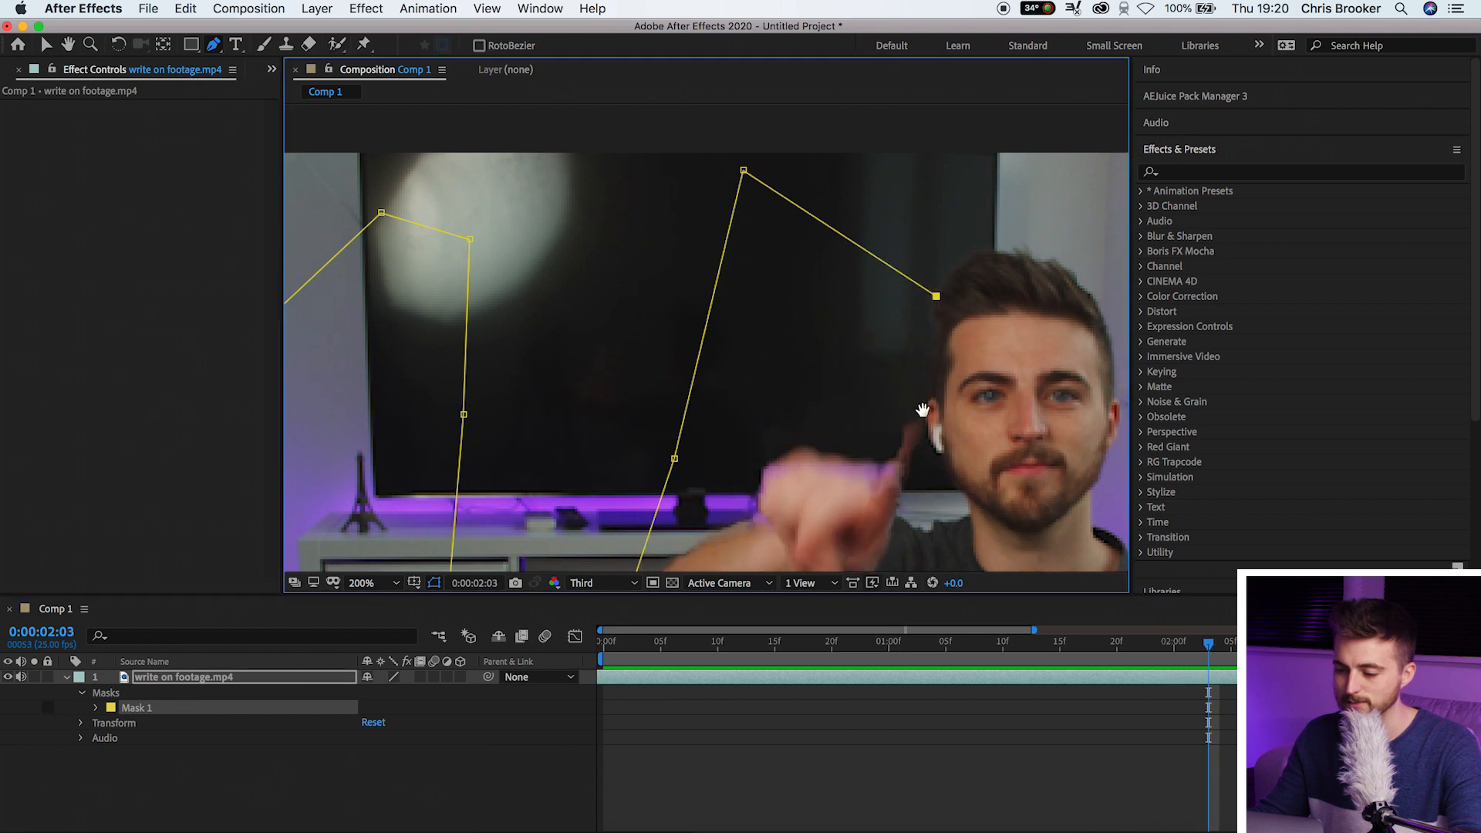
{"action": "left_click_drag", "start_coordinate": [923, 410], "coordinate": [835, 292]}
{"action": "left_click_drag", "start_coordinate": [1209, 652], "coordinate": [1254, 652]}
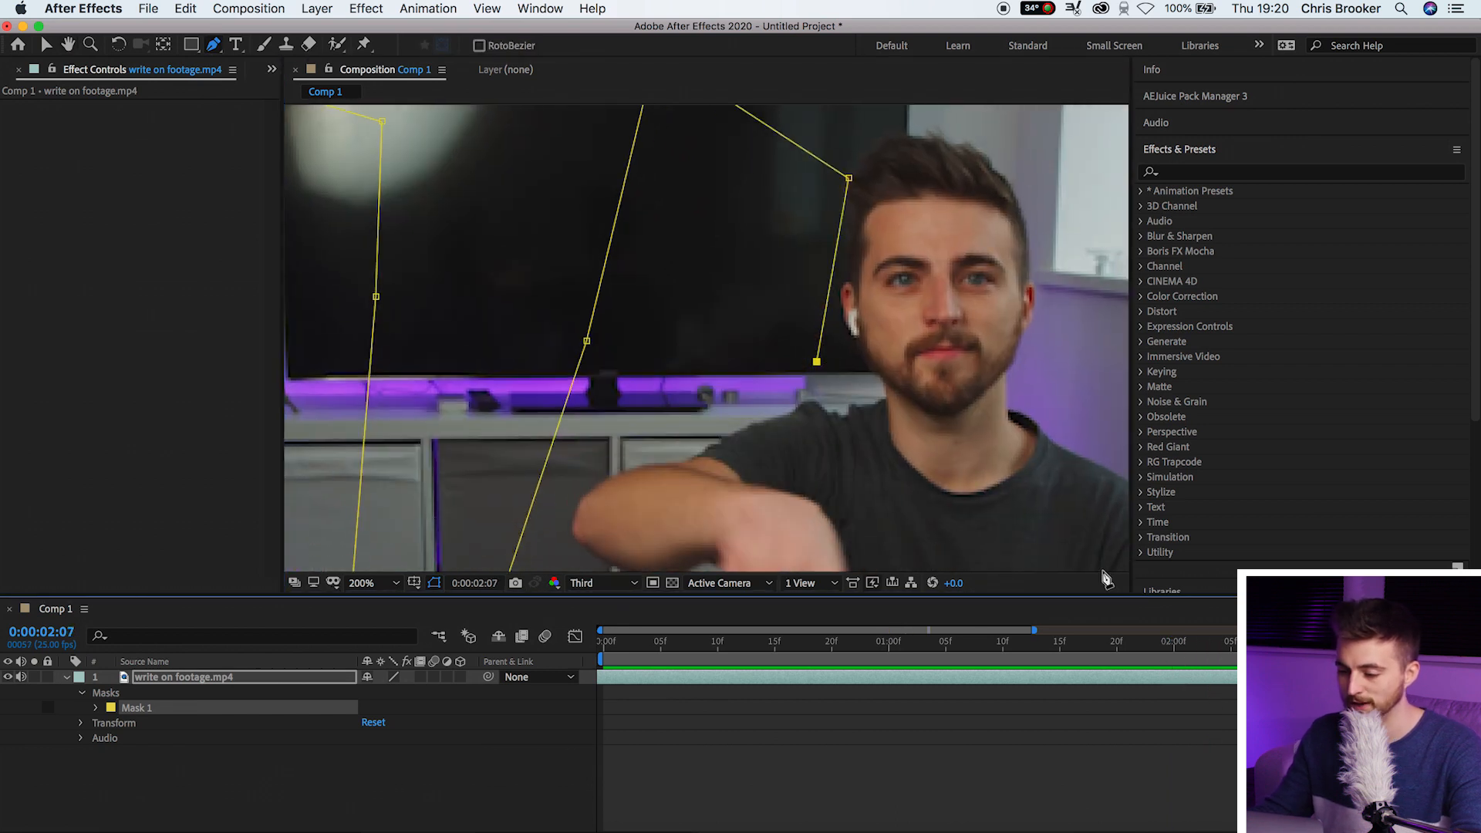
{"action": "left_click_drag", "start_coordinate": [848, 500], "coordinate": [798, 351]}
{"action": "left_click_drag", "start_coordinate": [1253, 652], "coordinate": [1333, 652]}
{"action": "left_click_drag", "start_coordinate": [987, 311], "coordinate": [923, 414]}
{"action": "left_click_drag", "start_coordinate": [1333, 652], "coordinate": [1368, 651]}
{"action": "left_click_drag", "start_coordinate": [1039, 162], "coordinate": [1051, 306]}
{"action": "left_click_drag", "start_coordinate": [590, 408], "coordinate": [1128, 248]}
Smooth the first arc of the mask from 0:00:00:17 onward by adding intermediate vertices and shaping them to the fingertip.
{"action": "left_click_drag", "start_coordinate": [1368, 652], "coordinate": [798, 702]}
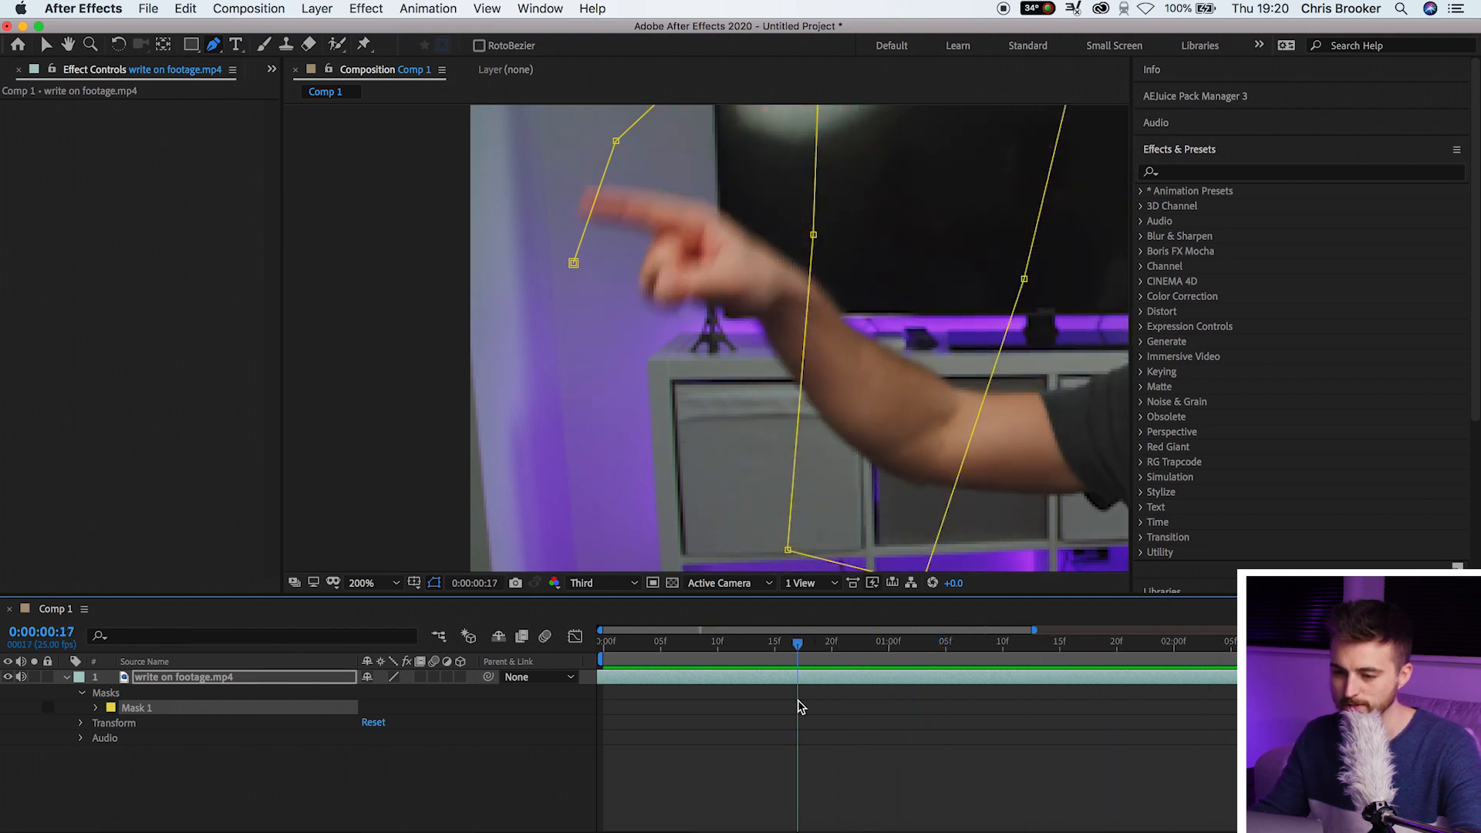
{"action": "left_click_drag", "start_coordinate": [611, 236], "coordinate": [556, 379]}
{"action": "left_click_drag", "start_coordinate": [808, 646], "coordinate": [821, 652]}
{"action": "left_click_drag", "start_coordinate": [640, 274], "coordinate": [621, 264]}
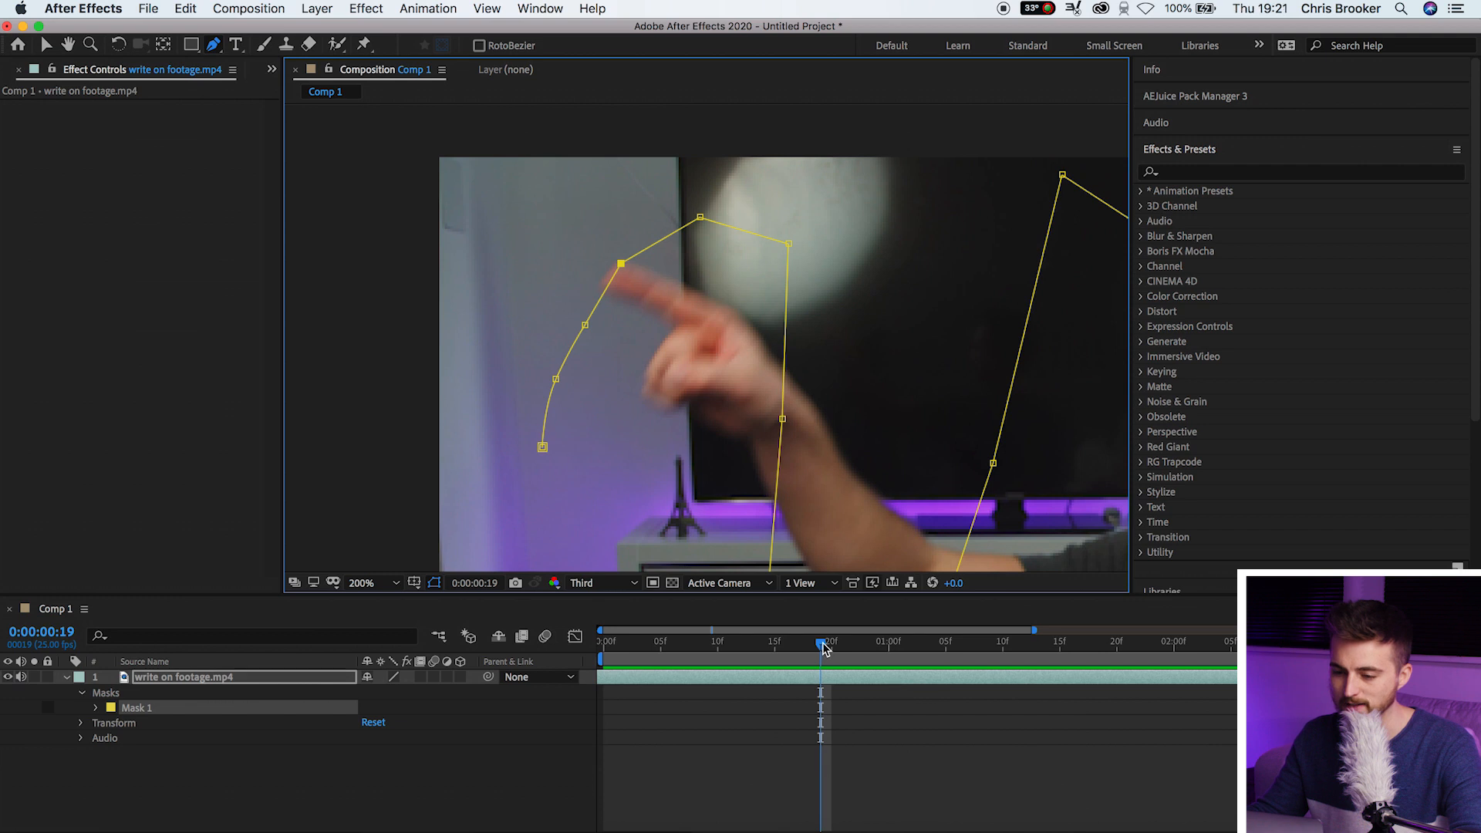
{"action": "left_click_drag", "start_coordinate": [824, 648], "coordinate": [833, 649]}
{"action": "left_click_drag", "start_coordinate": [660, 241], "coordinate": [662, 225]}
{"action": "left_click_drag", "start_coordinate": [833, 646], "coordinate": [853, 648]}
{"action": "left_click_drag", "start_coordinate": [789, 244], "coordinate": [765, 221]}
{"action": "left_click_drag", "start_coordinate": [853, 646], "coordinate": [877, 648]}
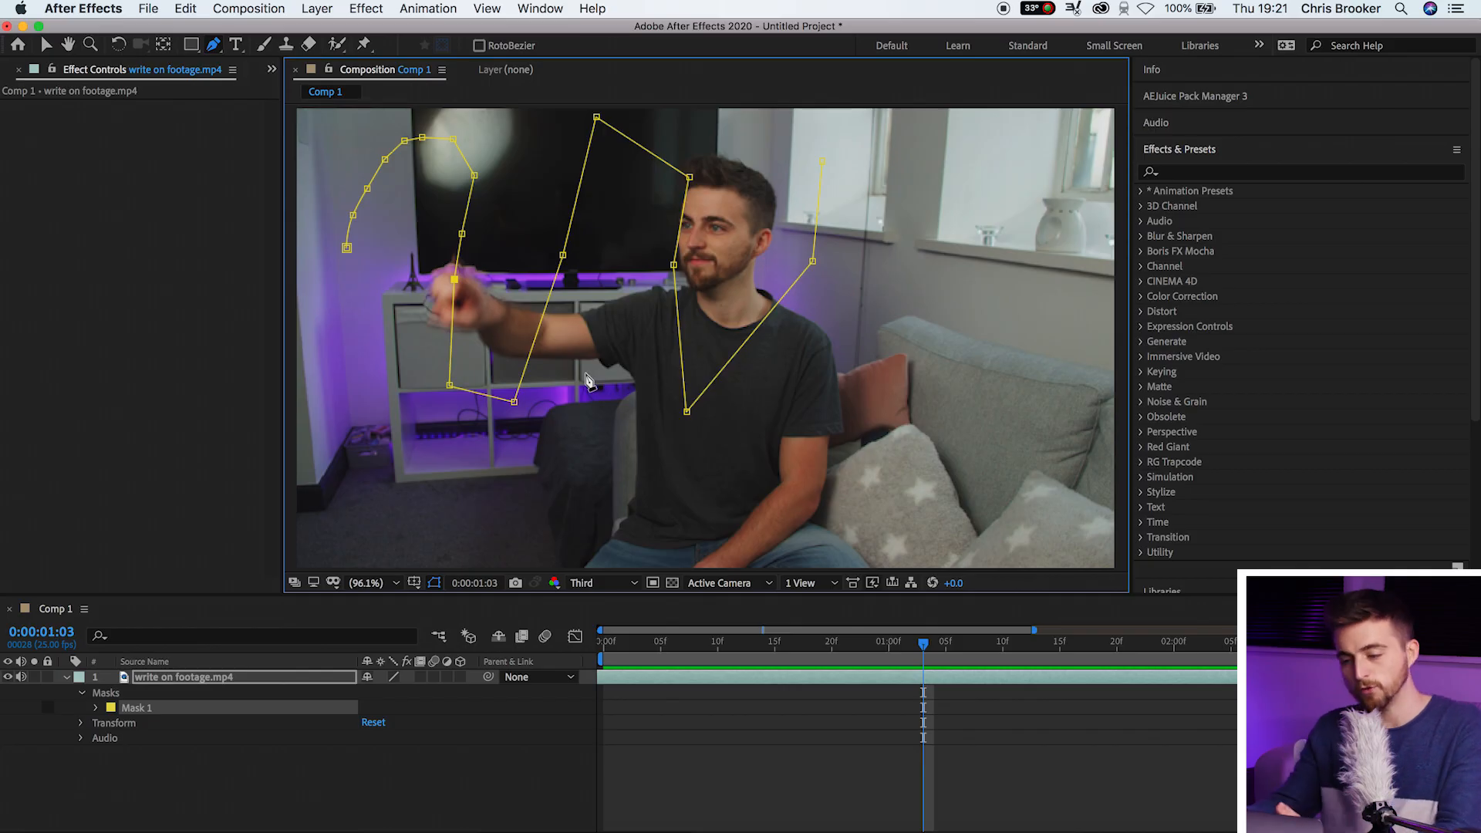
Search the effects for "stroke" and apply the Stroke effect to write on footage.mp4 with Mask 1 as its path.
{"action": "left_click", "coordinate": [1190, 172]}
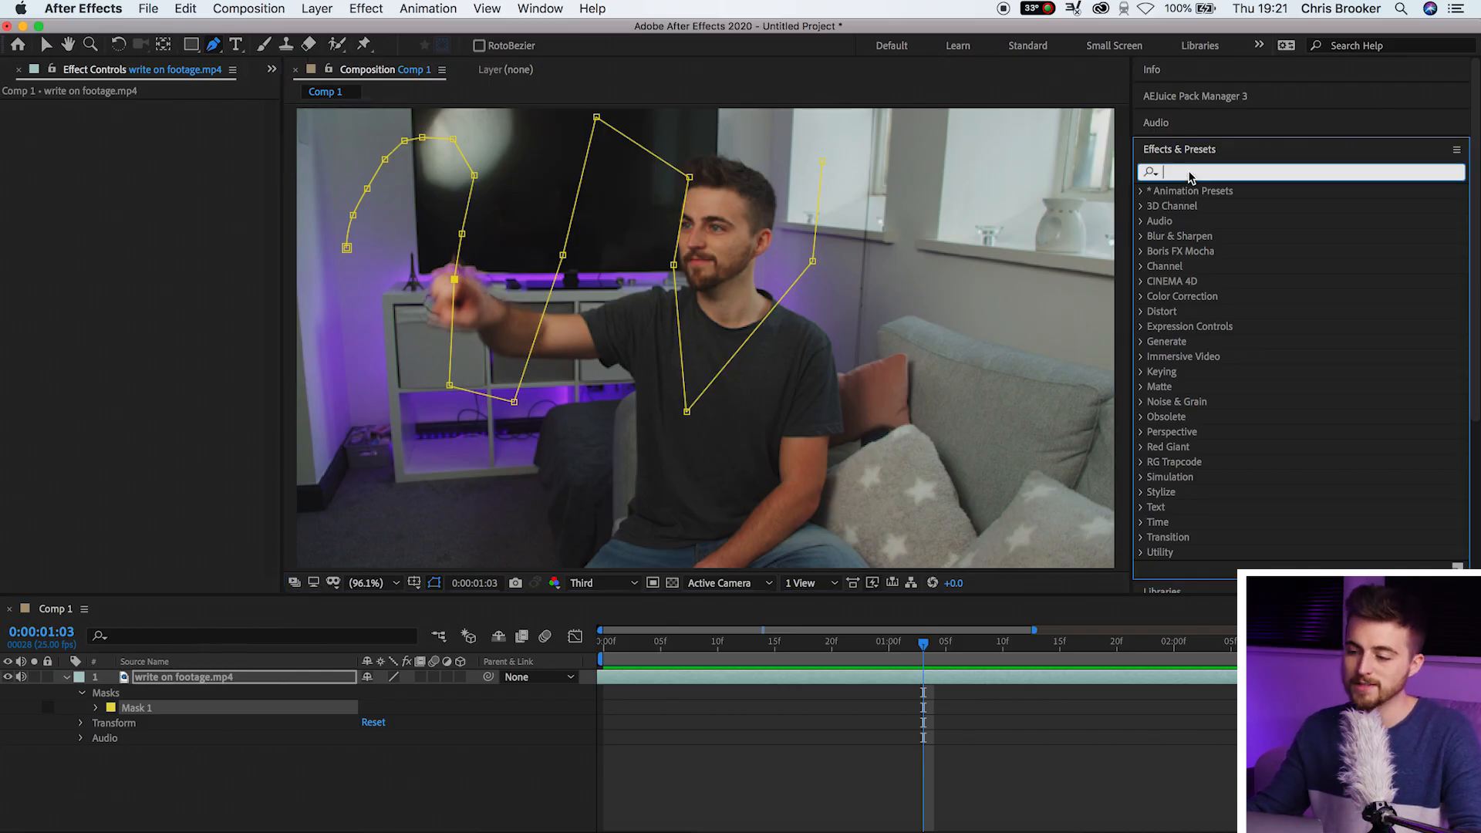
{"action": "type", "text": "stroke"}
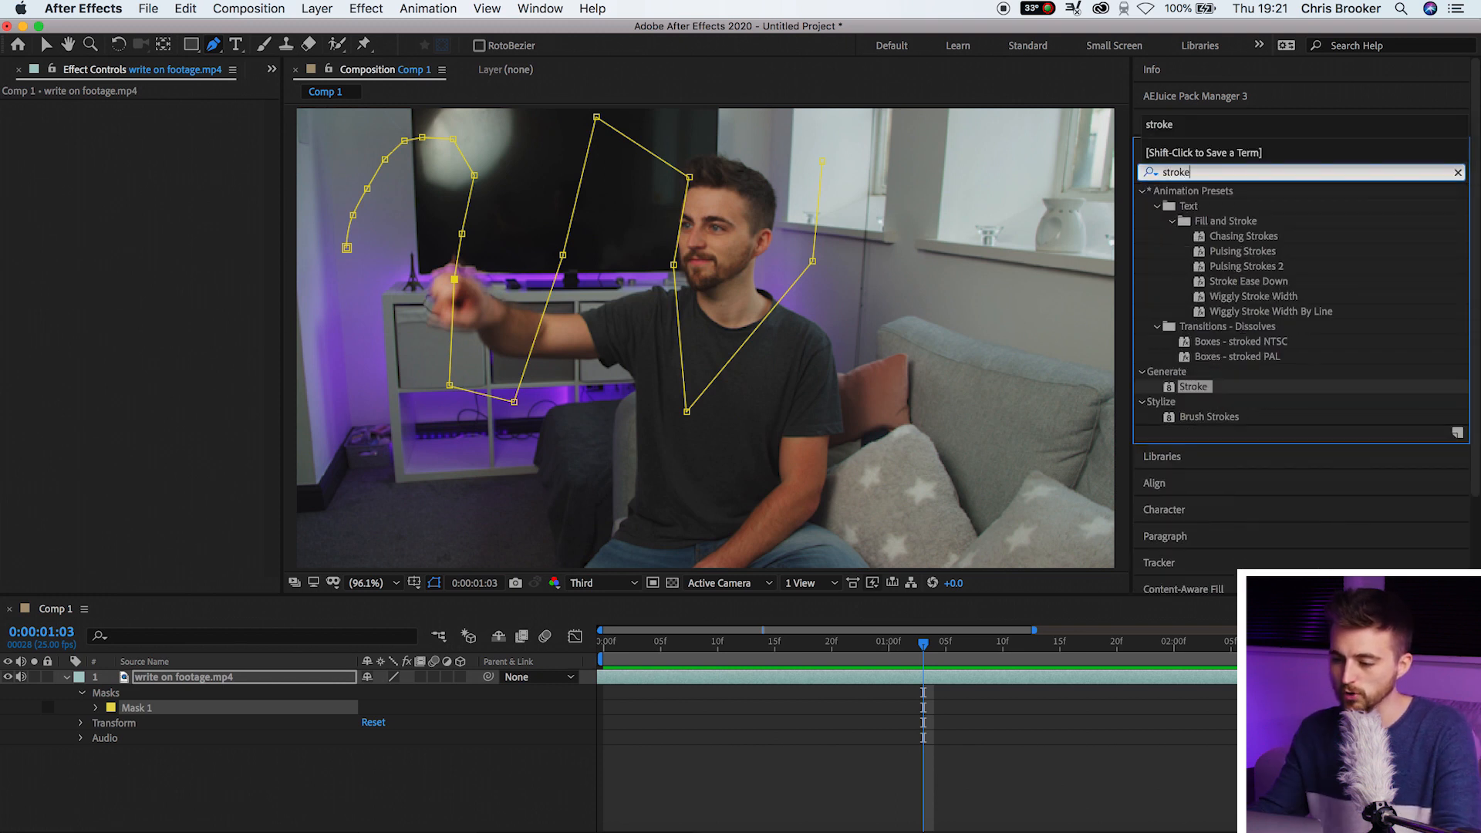
{"action": "mouse_move", "coordinate": [1199, 389]}
{"action": "left_mouse_down"}
{"action": "mouse_move", "coordinate": [1071, 401]}
{"action": "mouse_move", "coordinate": [200, 651]}
{"action": "mouse_move", "coordinate": [188, 679]}
{"action": "left_mouse_up"}
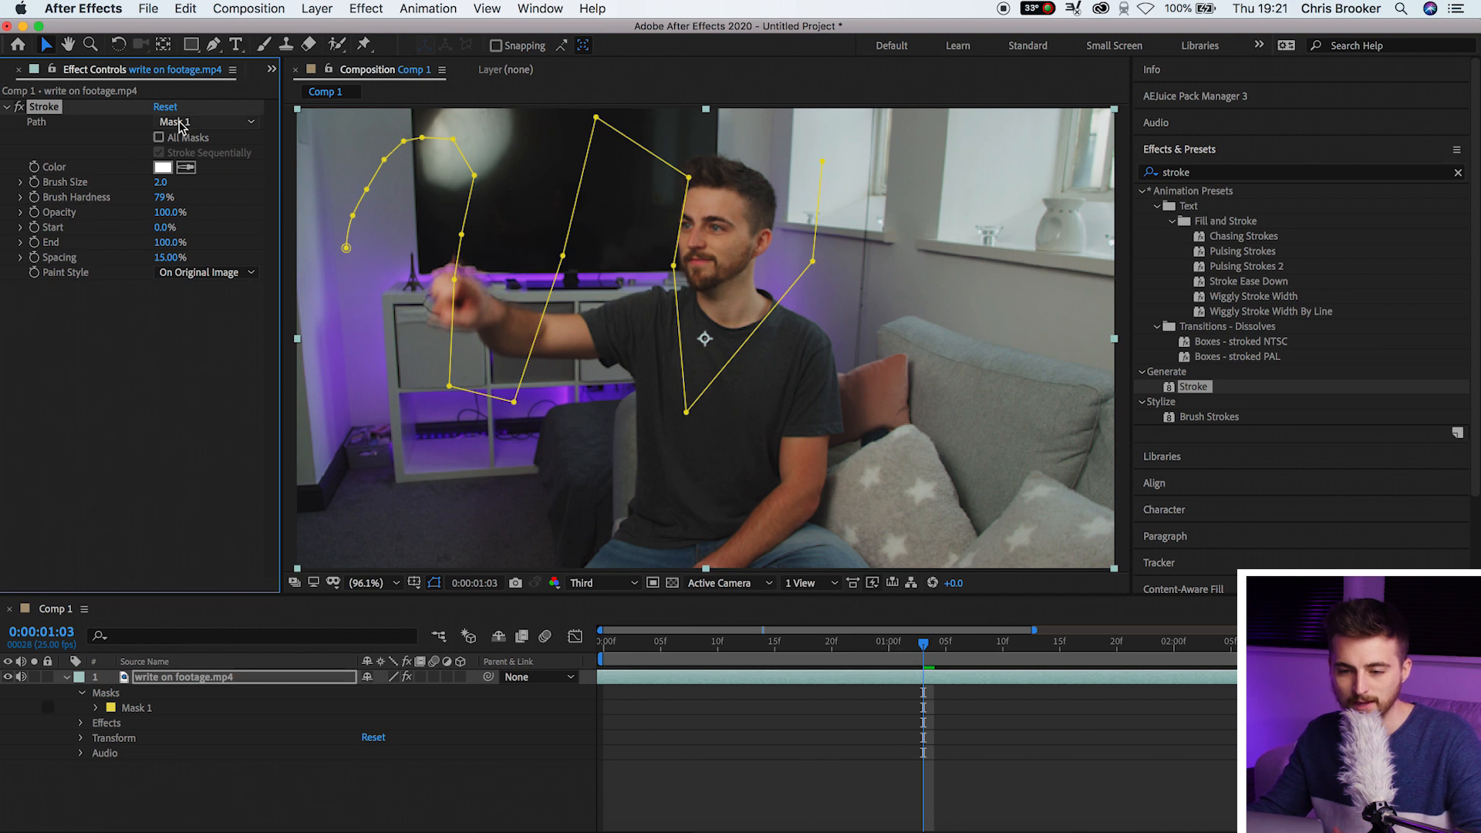
{"action": "left_click", "coordinate": [189, 123]}
{"action": "left_click", "coordinate": [187, 169]}
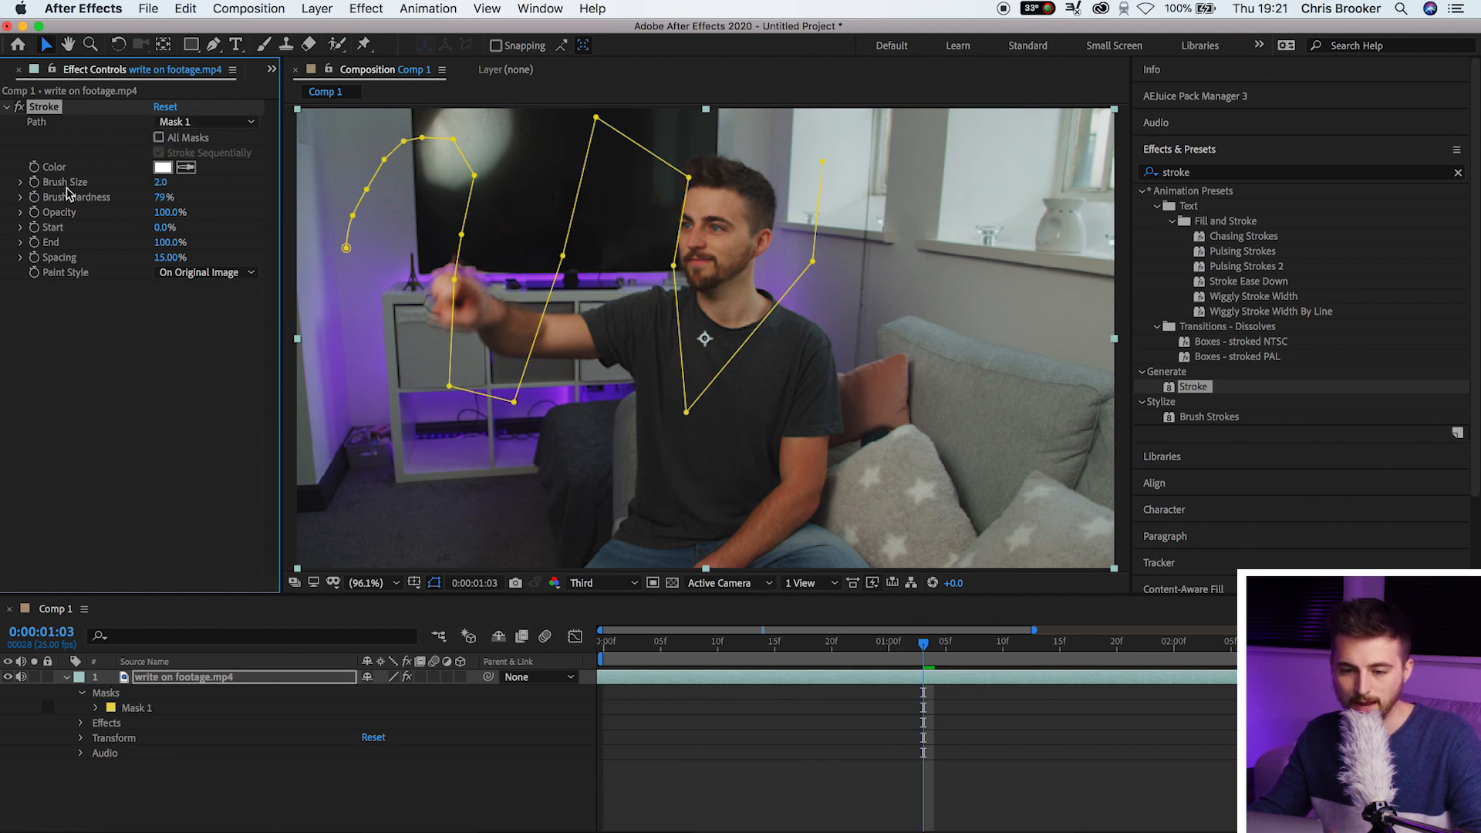
Set the stroke's brush size to 6.9 and preview the line over the footage.
{"action": "left_click_drag", "start_coordinate": [162, 183], "coordinate": [210, 190]}
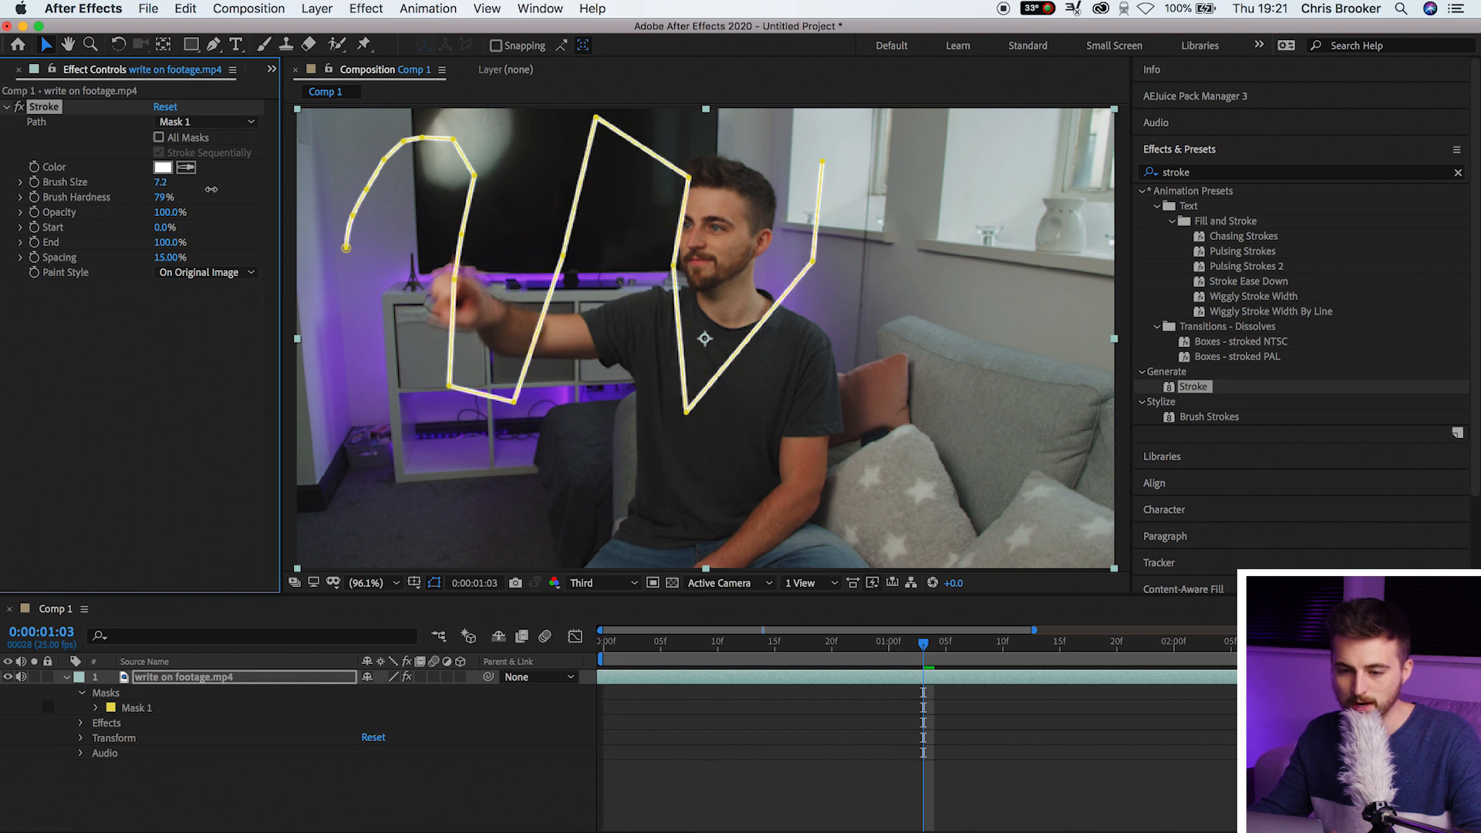
{"action": "left_click", "coordinate": [859, 762]}
{"action": "key", "text": "space"}
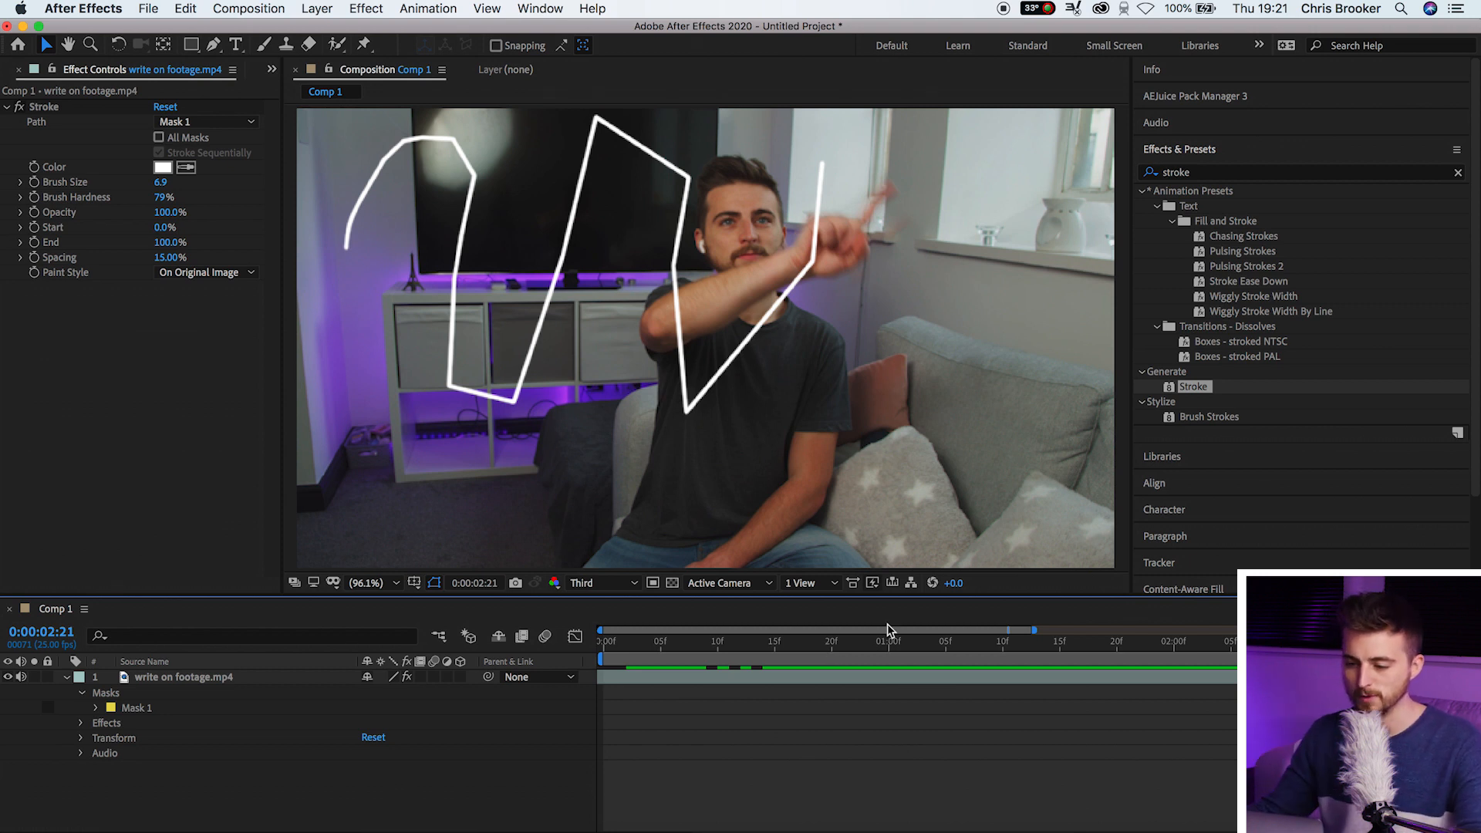
Keyframe the stroke's End value from 0% at 0:00:00:16 to 100% at 0:00:02:17.
{"action": "left_click_drag", "start_coordinate": [1412, 644], "coordinate": [773, 726]}
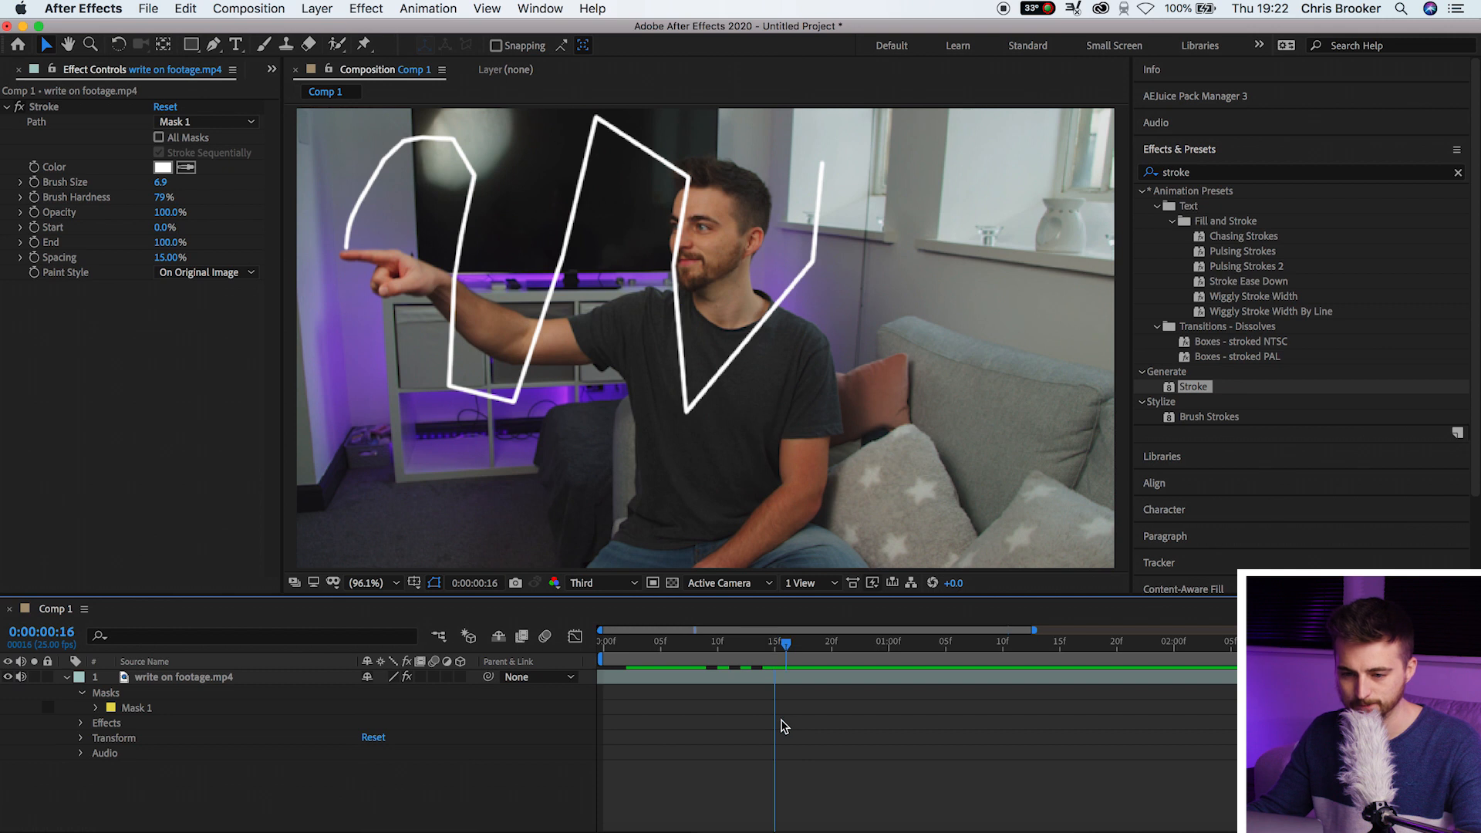
{"action": "left_click", "coordinate": [135, 244]}
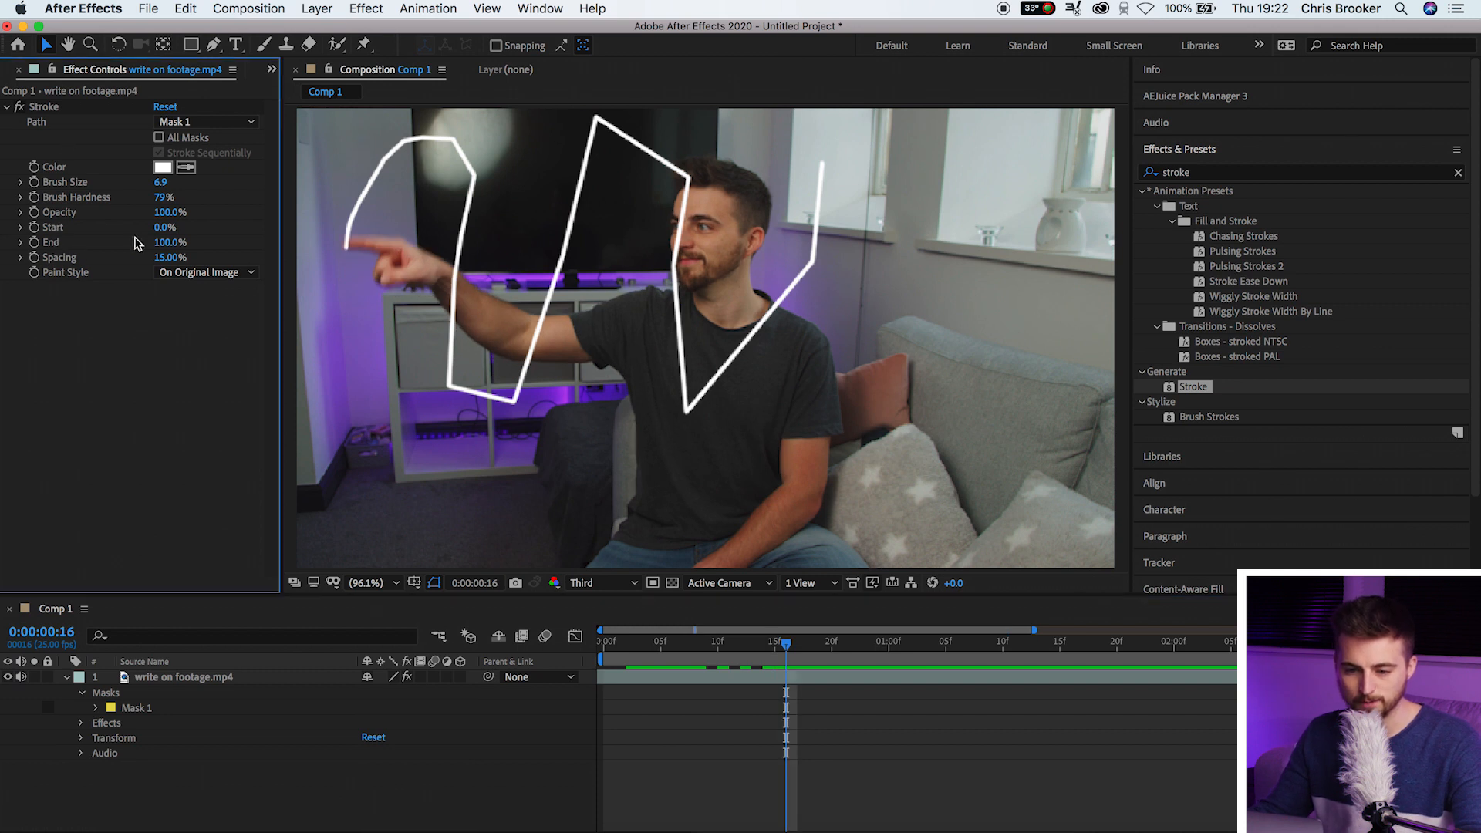
{"action": "left_click_drag", "start_coordinate": [164, 242], "coordinate": [71, 251]}
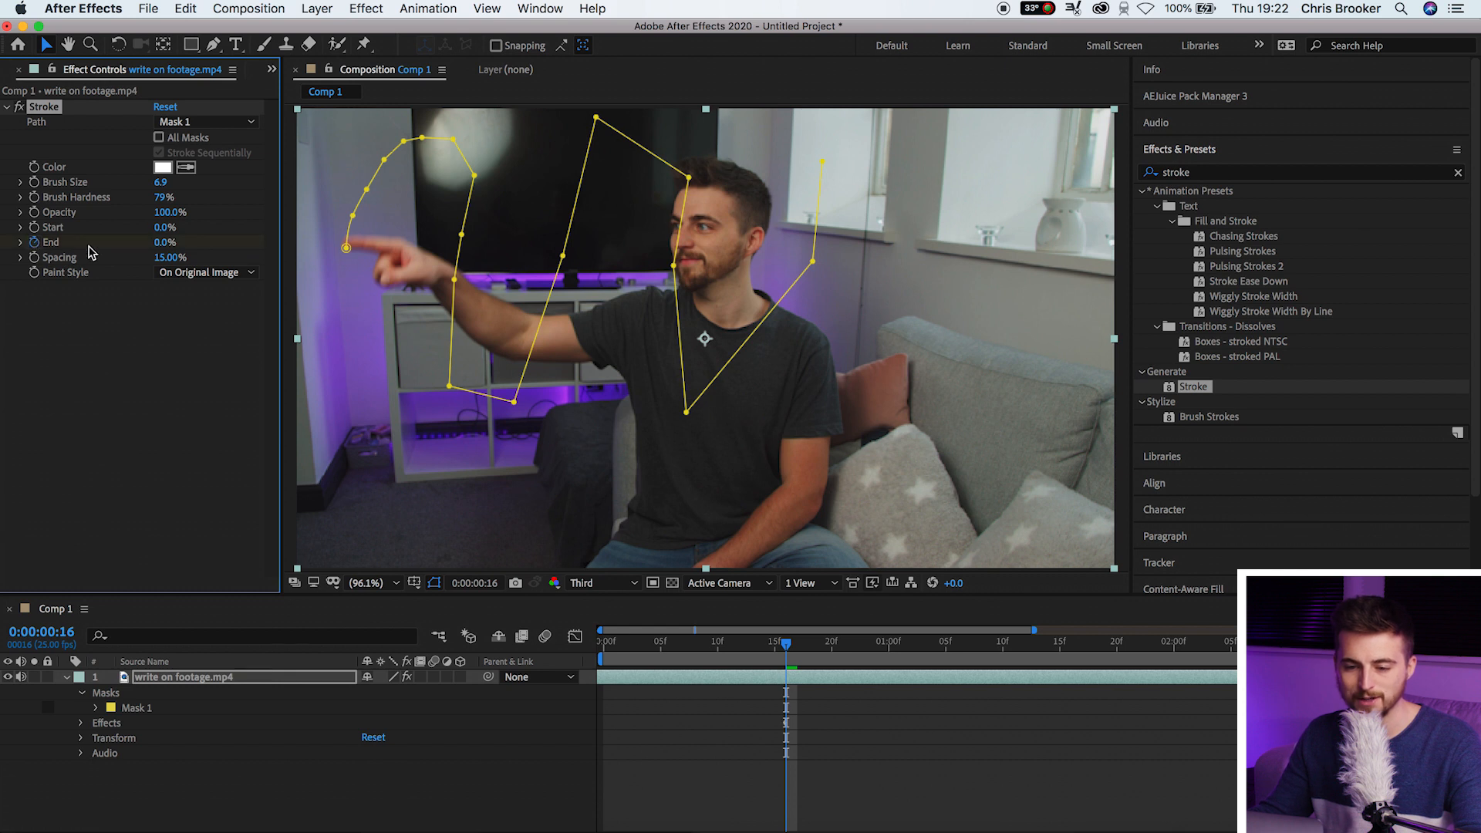
{"action": "left_click_drag", "start_coordinate": [810, 648], "coordinate": [1369, 668]}
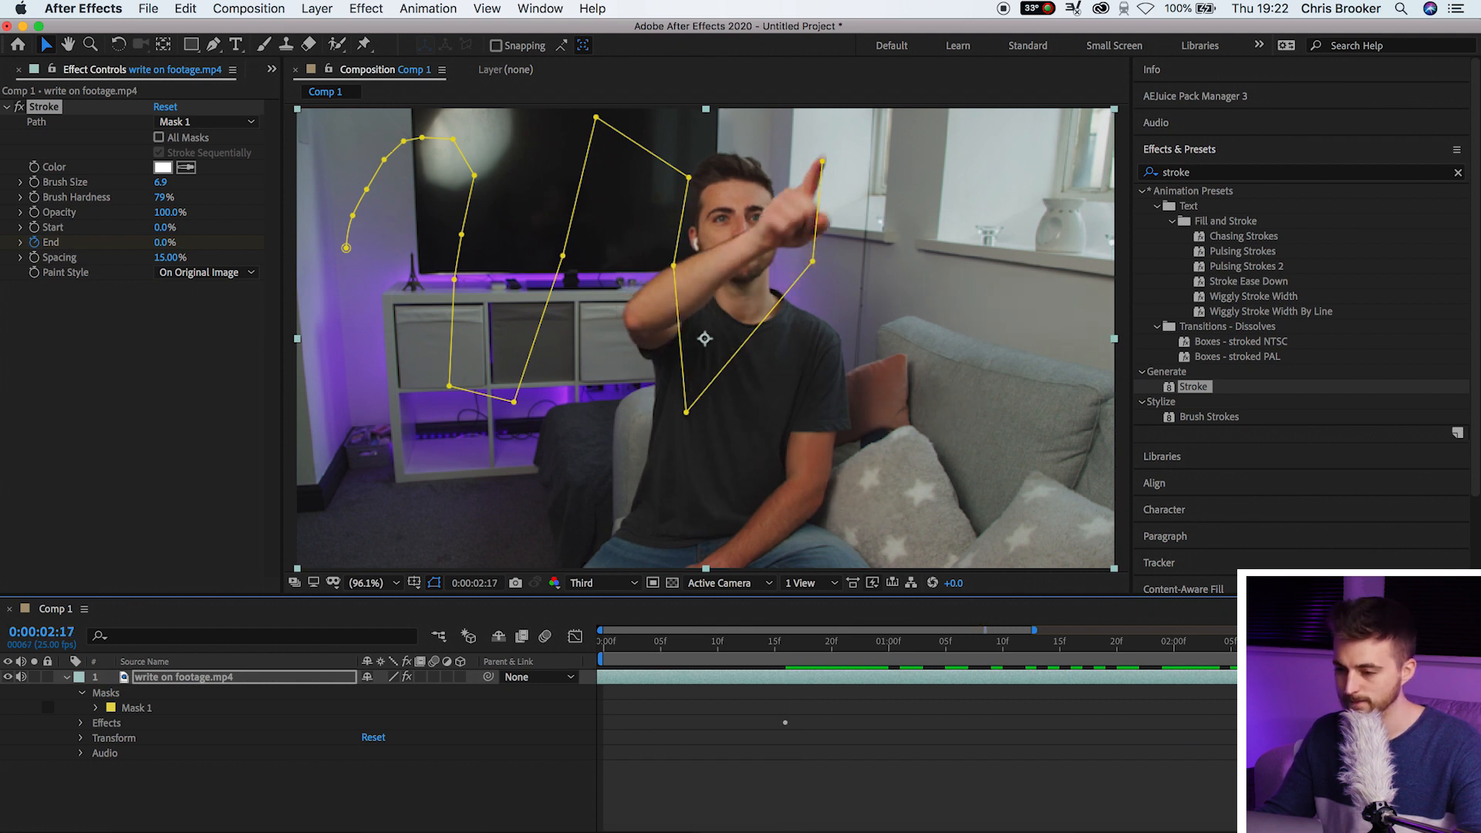
{"action": "left_click_drag", "start_coordinate": [166, 242], "coordinate": [796, 250]}
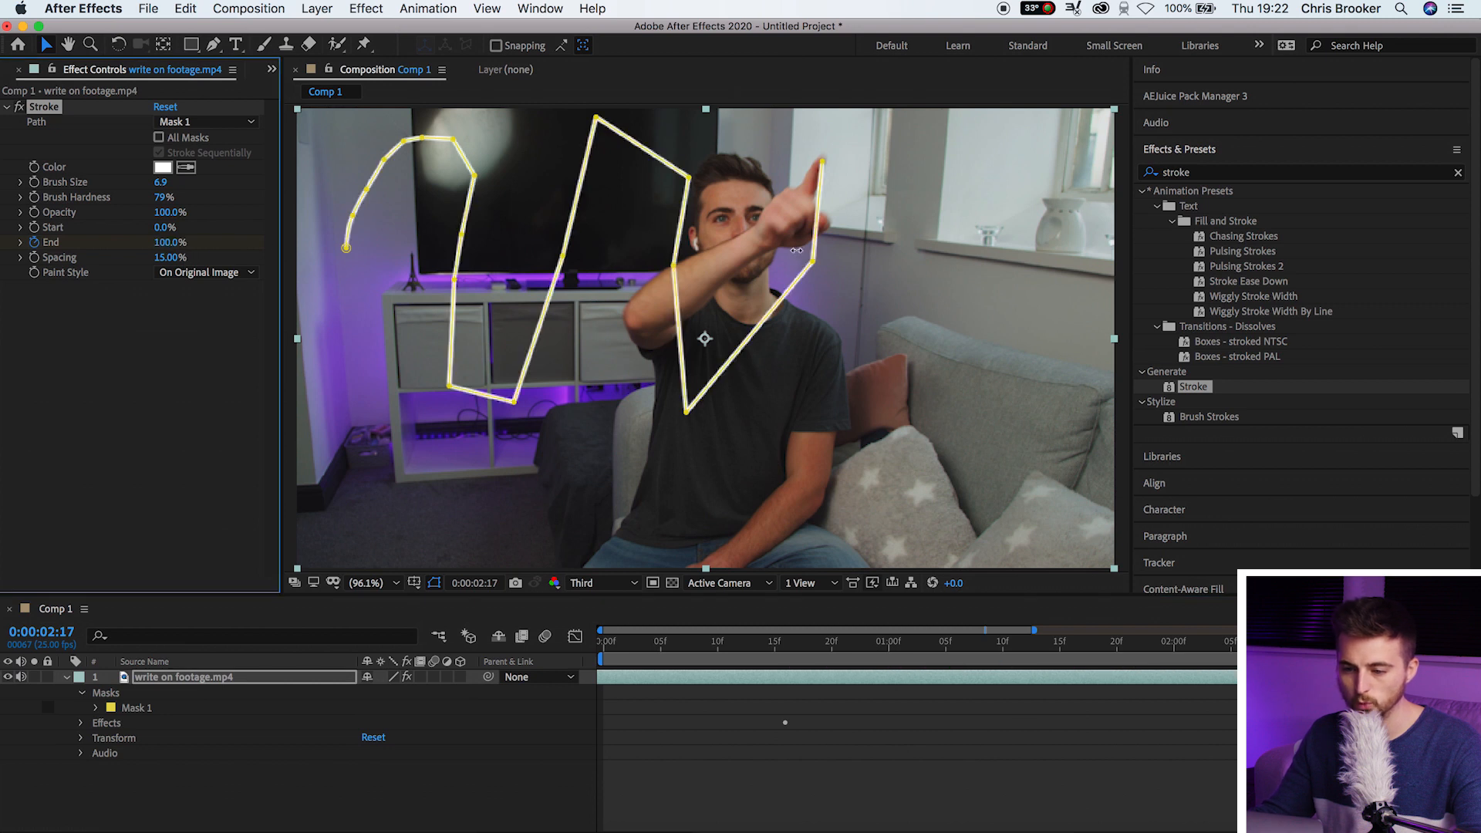
Play and scrub through the animation from 0:00:00:12 to 0:00:02:03 to check how the line follows the hand.
{"action": "left_click_drag", "start_coordinate": [1367, 668], "coordinate": [741, 670]}
{"action": "left_click", "coordinate": [813, 766]}
{"action": "key", "text": "space"}
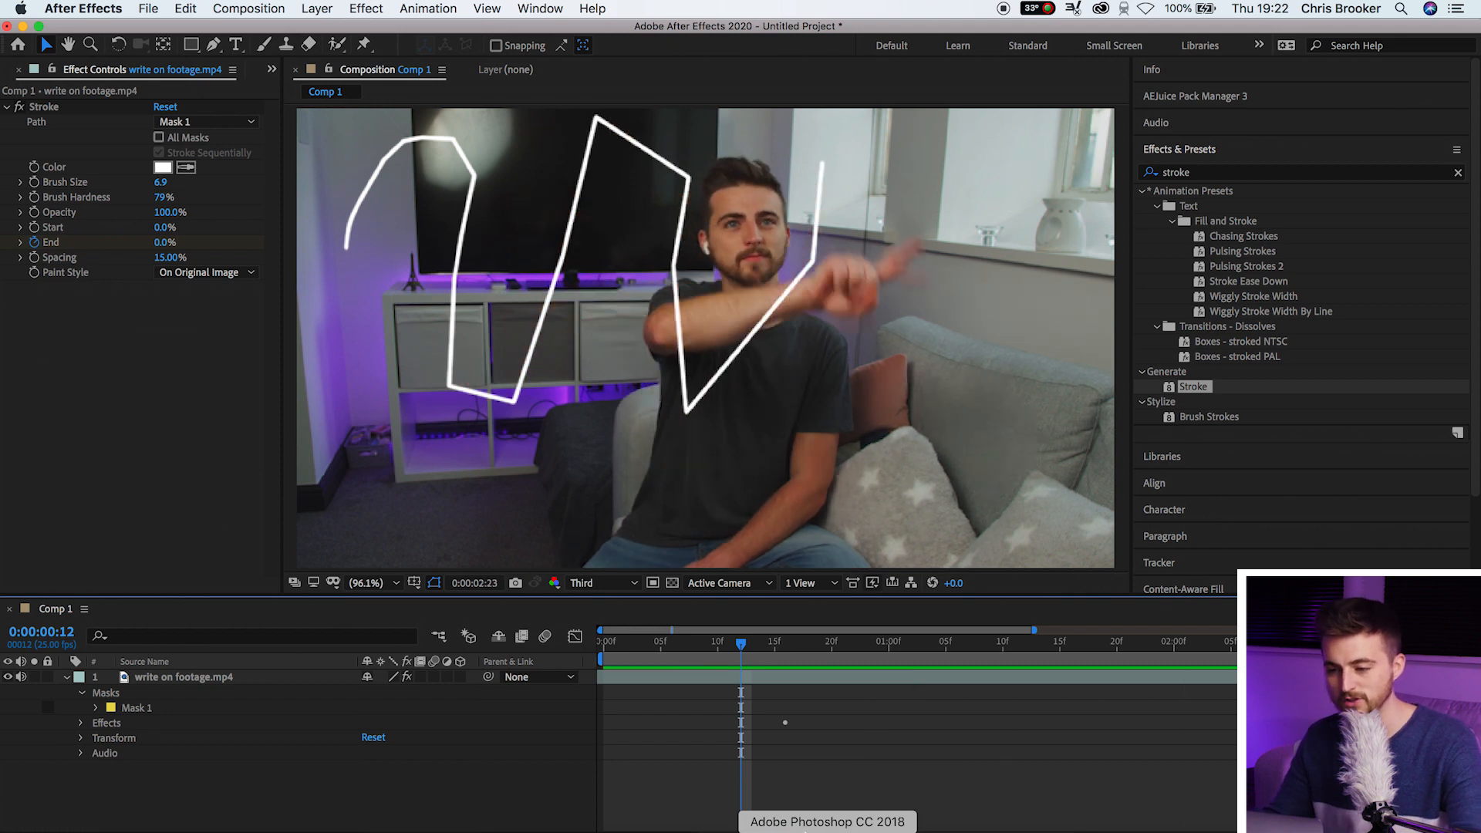
{"action": "left_click", "coordinate": [965, 663]}
{"action": "mouse_move", "coordinate": [963, 664]}
{"action": "left_mouse_down"}
{"action": "mouse_move", "coordinate": [798, 662]}
{"action": "mouse_move", "coordinate": [969, 663]}
{"action": "left_mouse_up"}
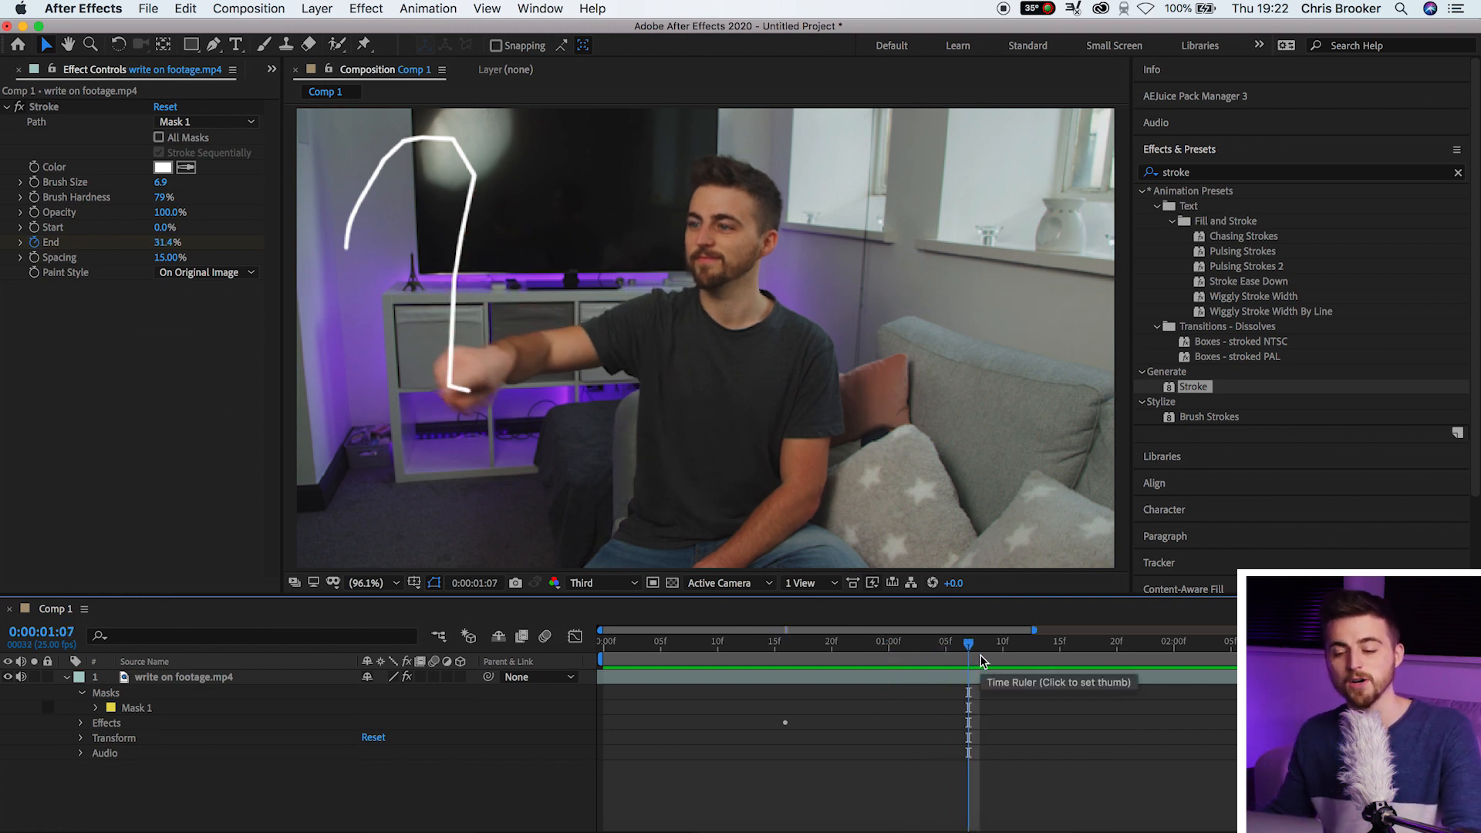
{"action": "left_click_drag", "start_coordinate": [975, 643], "coordinate": [1208, 643]}
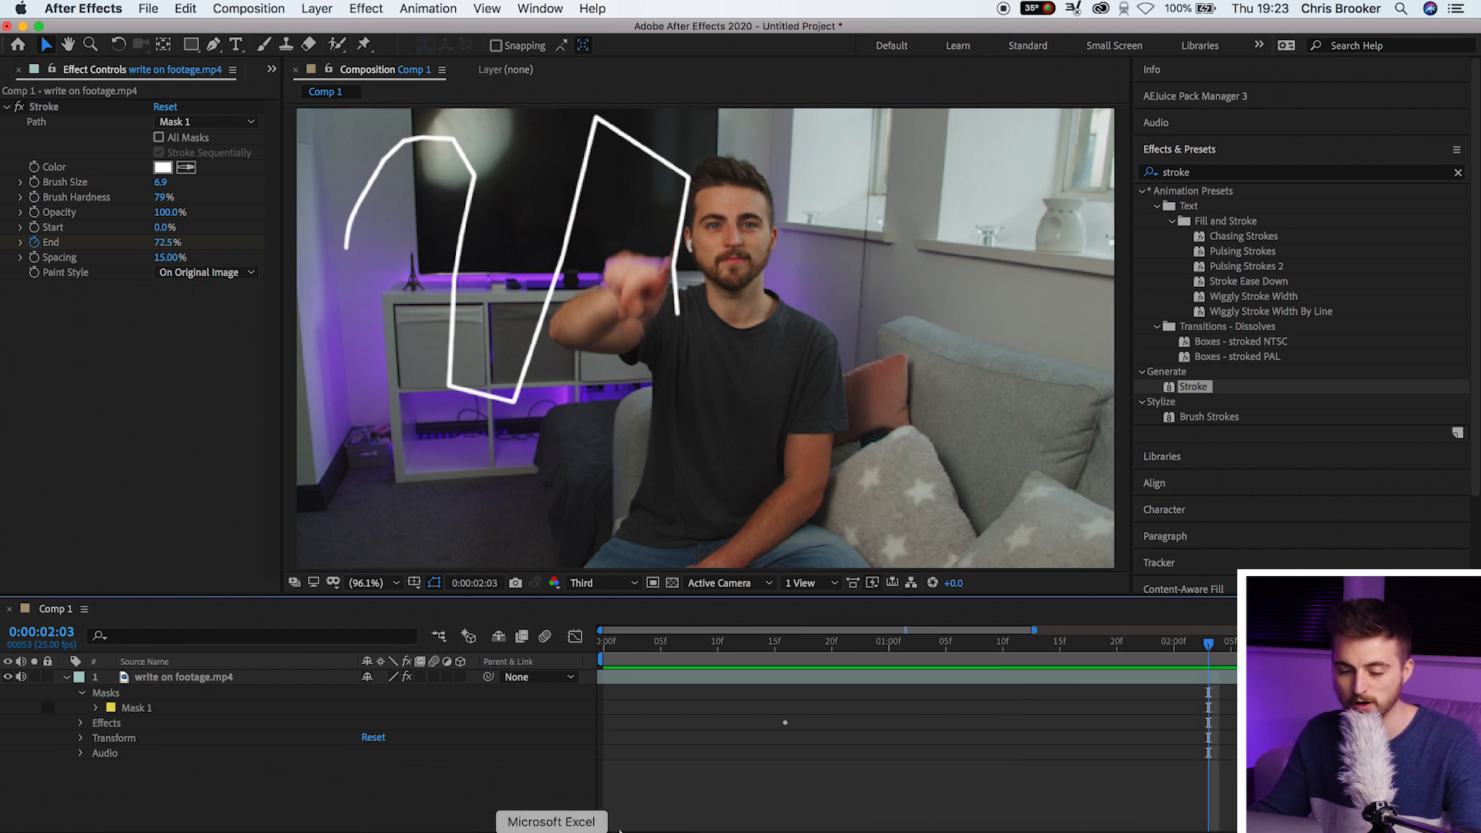
Add a 72.5% End keyframe to the stroke, shift it to about 0:00:02:05, and preview the timing.
{"action": "left_click", "coordinate": [108, 723]}
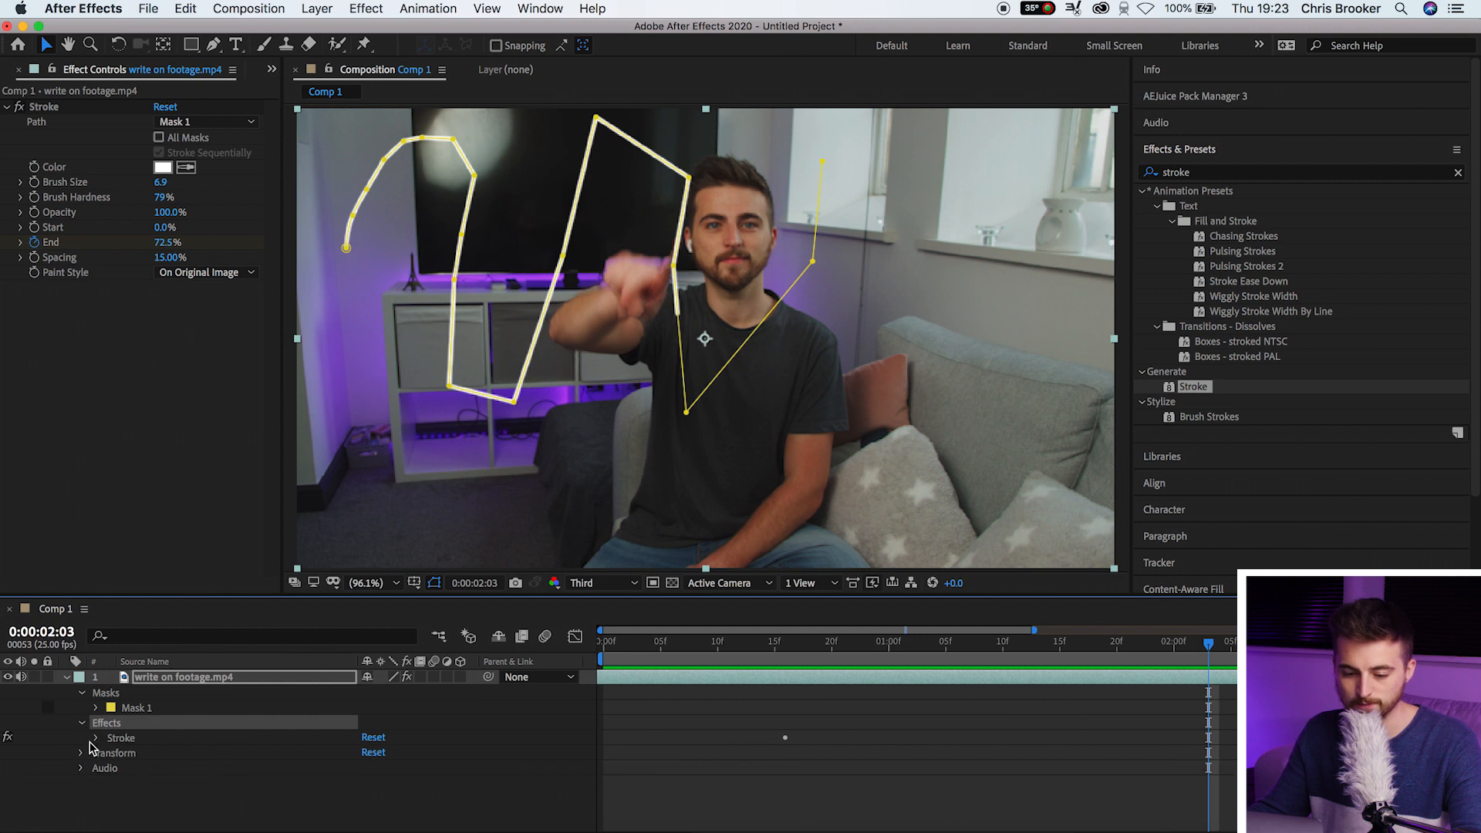
{"action": "left_click", "coordinate": [94, 738]}
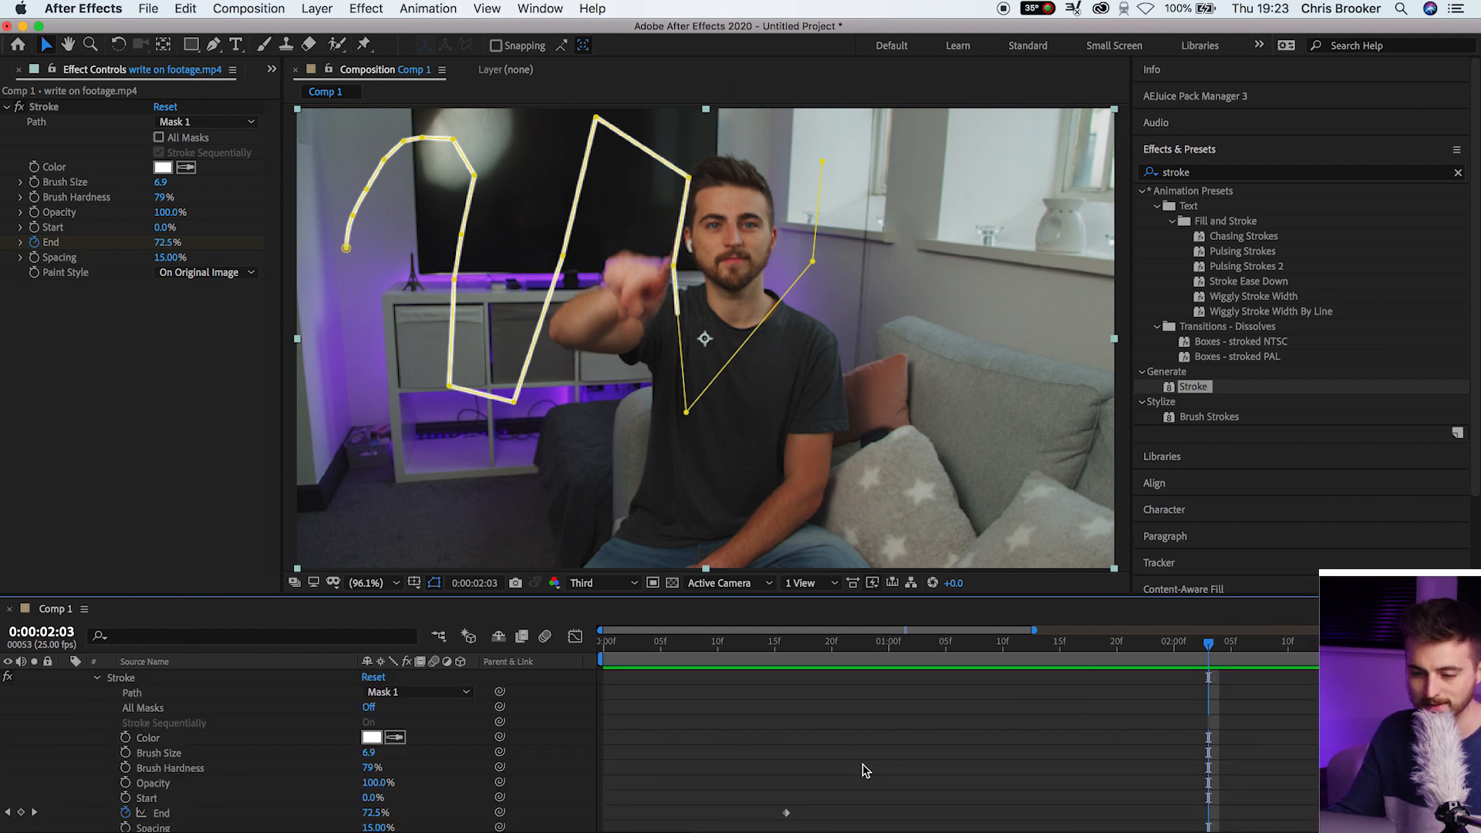
{"action": "left_click", "coordinate": [21, 813]}
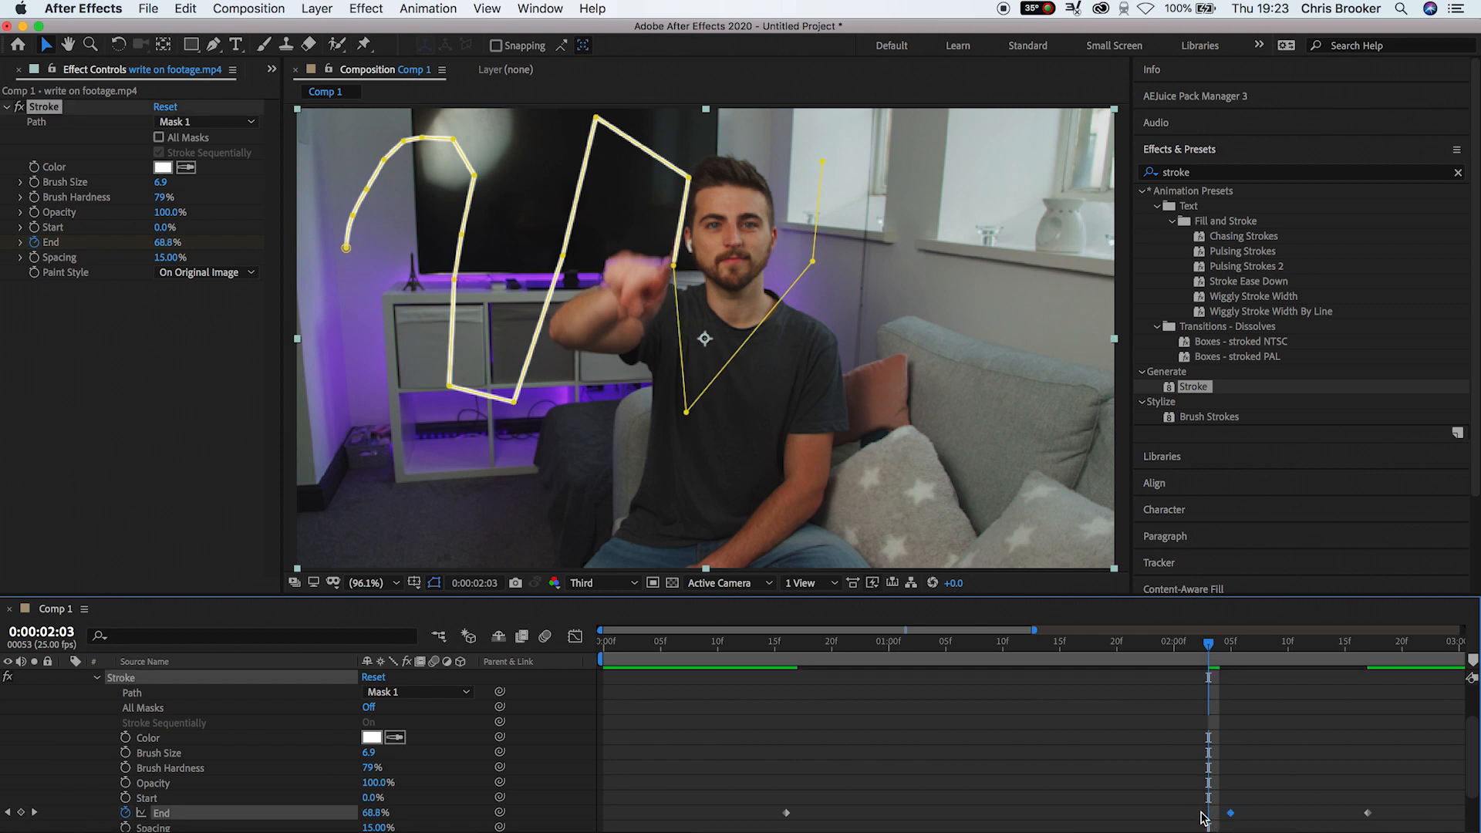
{"action": "key", "text": "space"}
{"action": "key", "text": "space"}
{"action": "mouse_move", "coordinate": [1230, 649]}
{"action": "left_mouse_down"}
{"action": "mouse_move", "coordinate": [1141, 652]}
{"action": "mouse_move", "coordinate": [1340, 657]}
{"action": "left_mouse_up"}
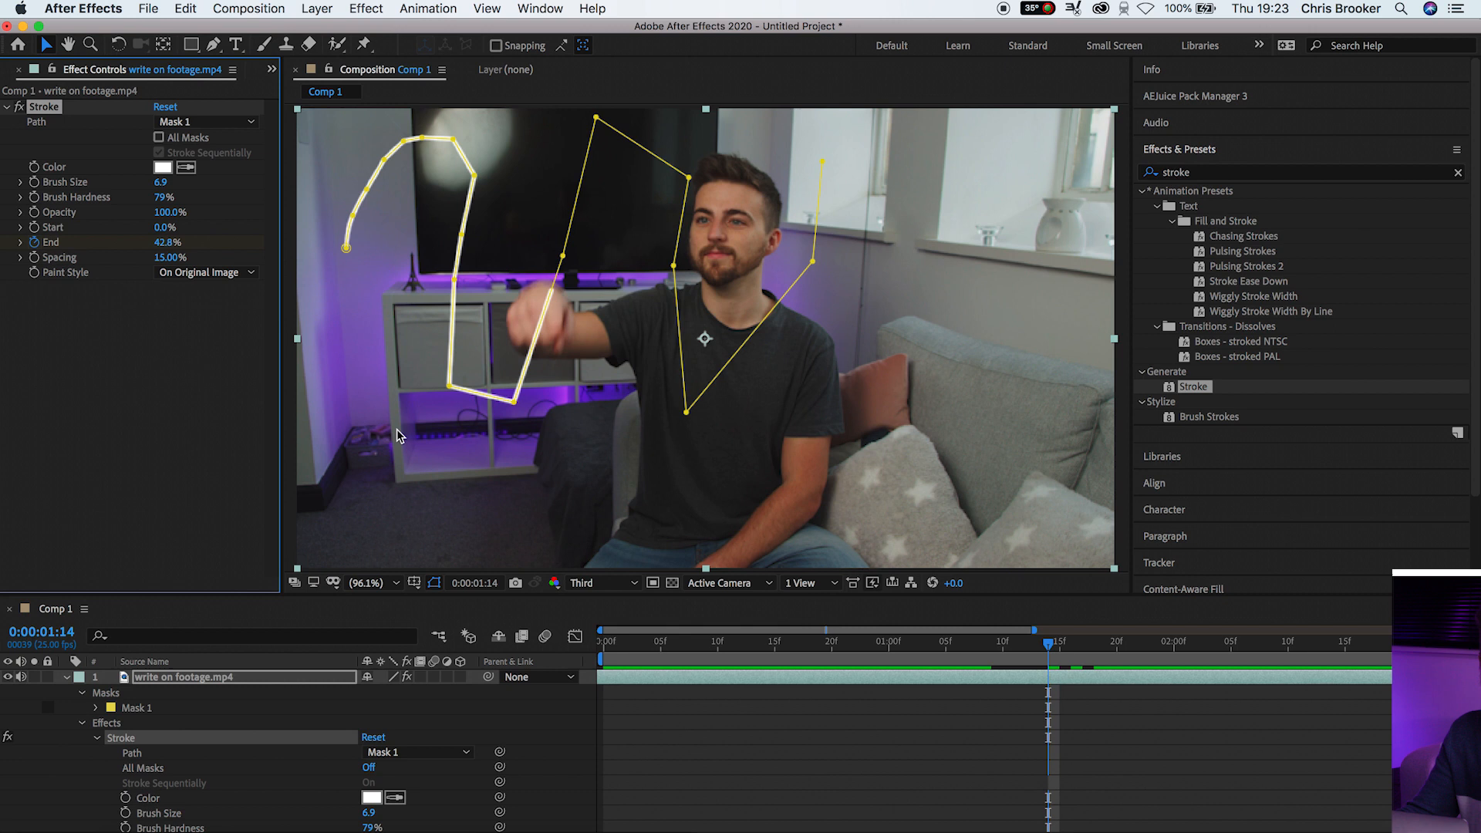
Set the stroke's color to white (FFFFFF).
{"action": "left_click", "coordinate": [32, 101]}
{"action": "left_click", "coordinate": [168, 168]}
{"action": "mouse_move", "coordinate": [159, 172]}
{"action": "left_mouse_down"}
{"action": "mouse_move", "coordinate": [140, 51]}
{"action": "mouse_move", "coordinate": [267, 59]}
{"action": "left_mouse_up"}
{"action": "left_click_drag", "start_coordinate": [241, 187], "coordinate": [14, 136]}
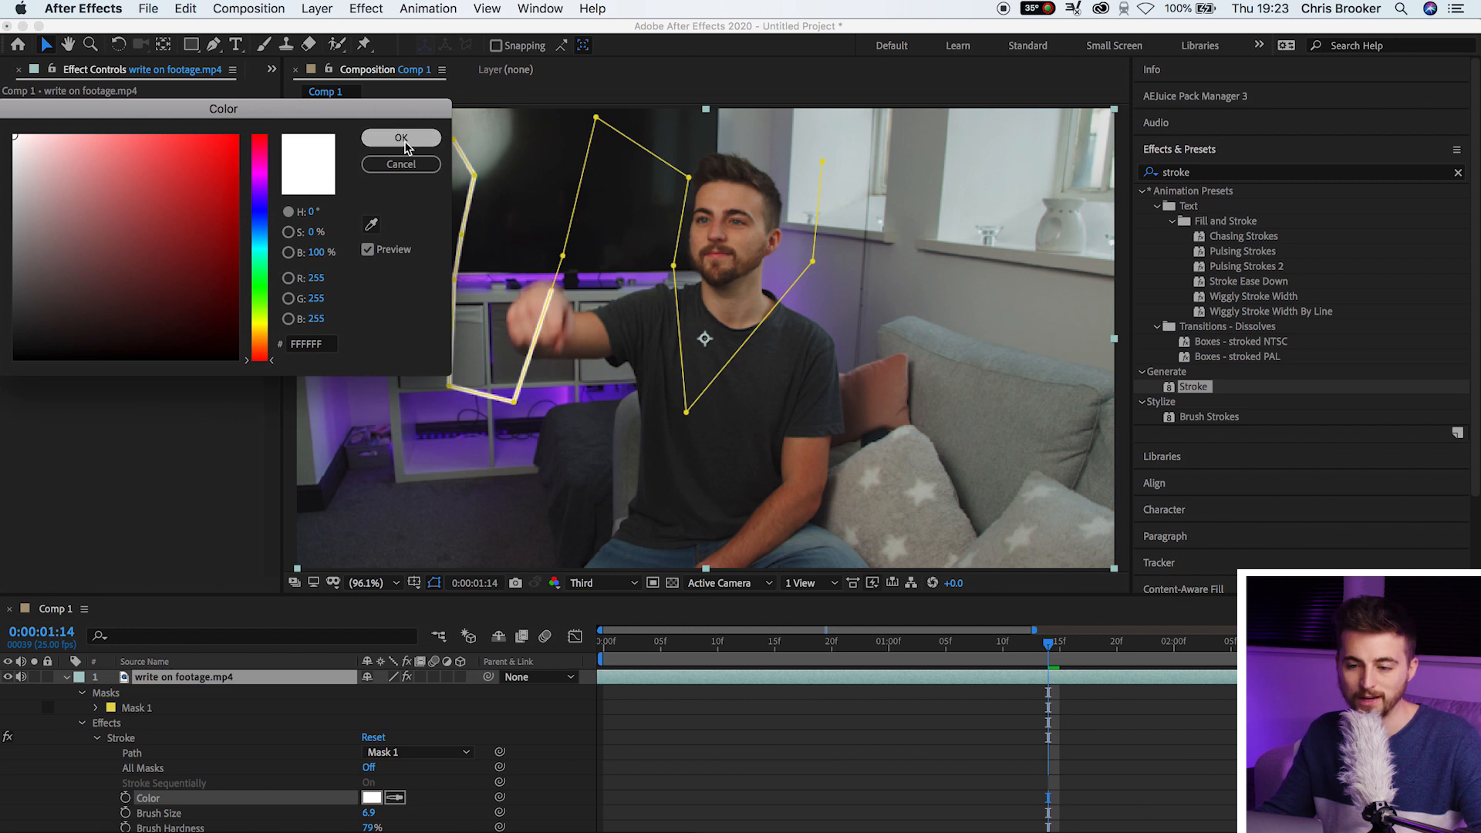
{"action": "left_click", "coordinate": [401, 137]}
Set the stroke's brush size to 22.2 and its brush hardness to 0%, and scrub through the footage.
{"action": "mouse_move", "coordinate": [162, 183]}
{"action": "left_mouse_down"}
{"action": "mouse_move", "coordinate": [331, 204]}
{"action": "mouse_move", "coordinate": [314, 203]}
{"action": "mouse_move", "coordinate": [551, 286]}
{"action": "mouse_move", "coordinate": [500, 203]}
{"action": "mouse_move", "coordinate": [1084, 210]}
{"action": "mouse_move", "coordinate": [926, 216]}
{"action": "mouse_move", "coordinate": [1478, 254]}
{"action": "mouse_move", "coordinate": [349, 241]}
{"action": "left_mouse_up"}
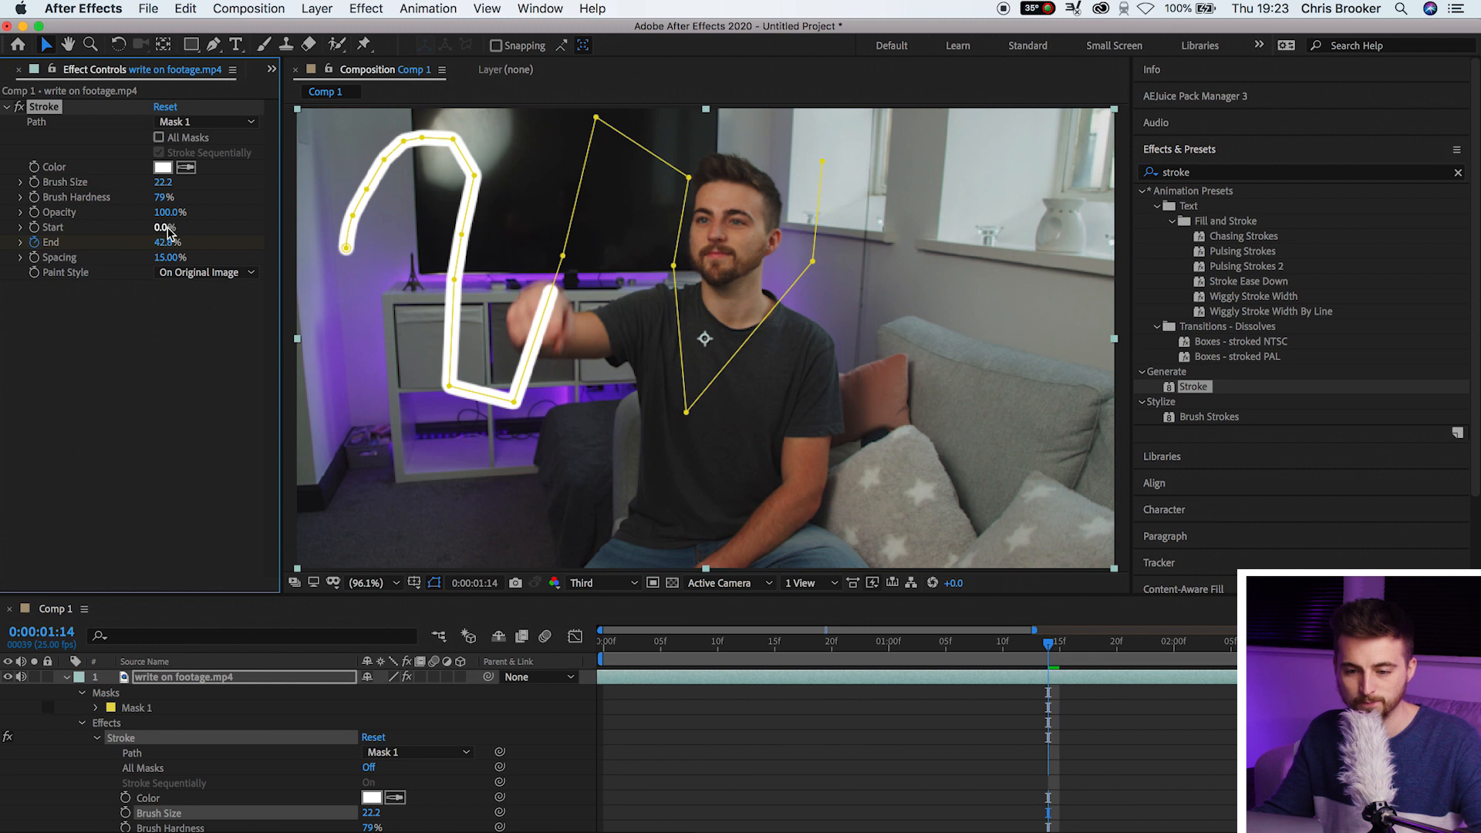
{"action": "left_click_drag", "start_coordinate": [161, 198], "coordinate": [97, 202]}
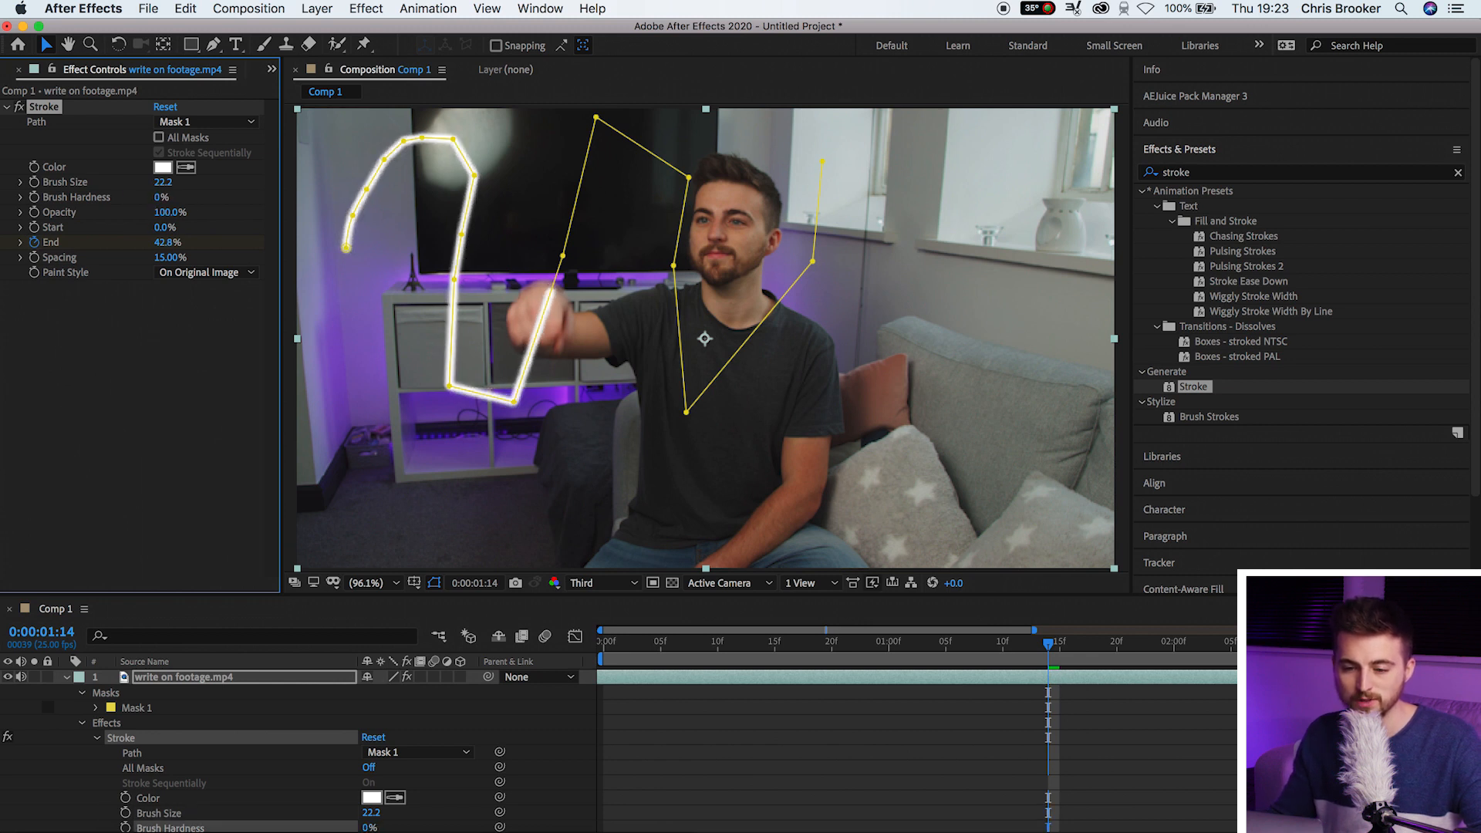
{"action": "left_click", "coordinate": [955, 737]}
{"action": "left_click_drag", "start_coordinate": [1063, 648], "coordinate": [763, 646]}
Try a brush hardness of 96% on the stroke and scrub to 0:00:01:09 to check its edges.
{"action": "left_click", "coordinate": [158, 197]}
{"action": "type", "text": "96"}
{"action": "key", "text": "Return"}
{"action": "left_click_drag", "start_coordinate": [763, 648], "coordinate": [992, 665]}
{"action": "left_click", "coordinate": [958, 758]}
Set the stroke's brush hardness to 0% and check the soft line at 0:00:01:10.
{"action": "left_click", "coordinate": [160, 197]}
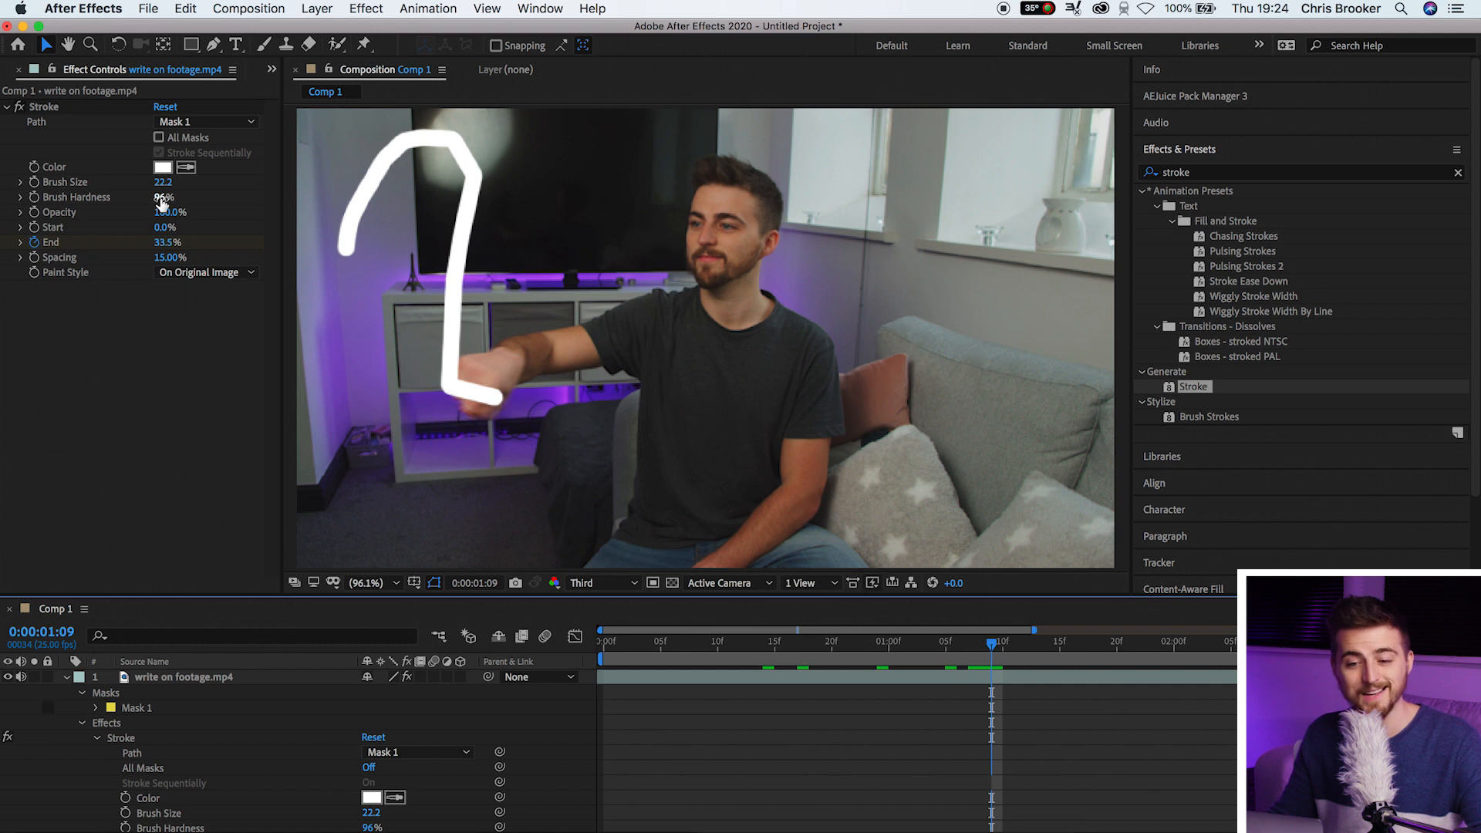
{"action": "type", "text": "0"}
{"action": "key", "text": "Return"}
{"action": "left_click", "coordinate": [835, 793]}
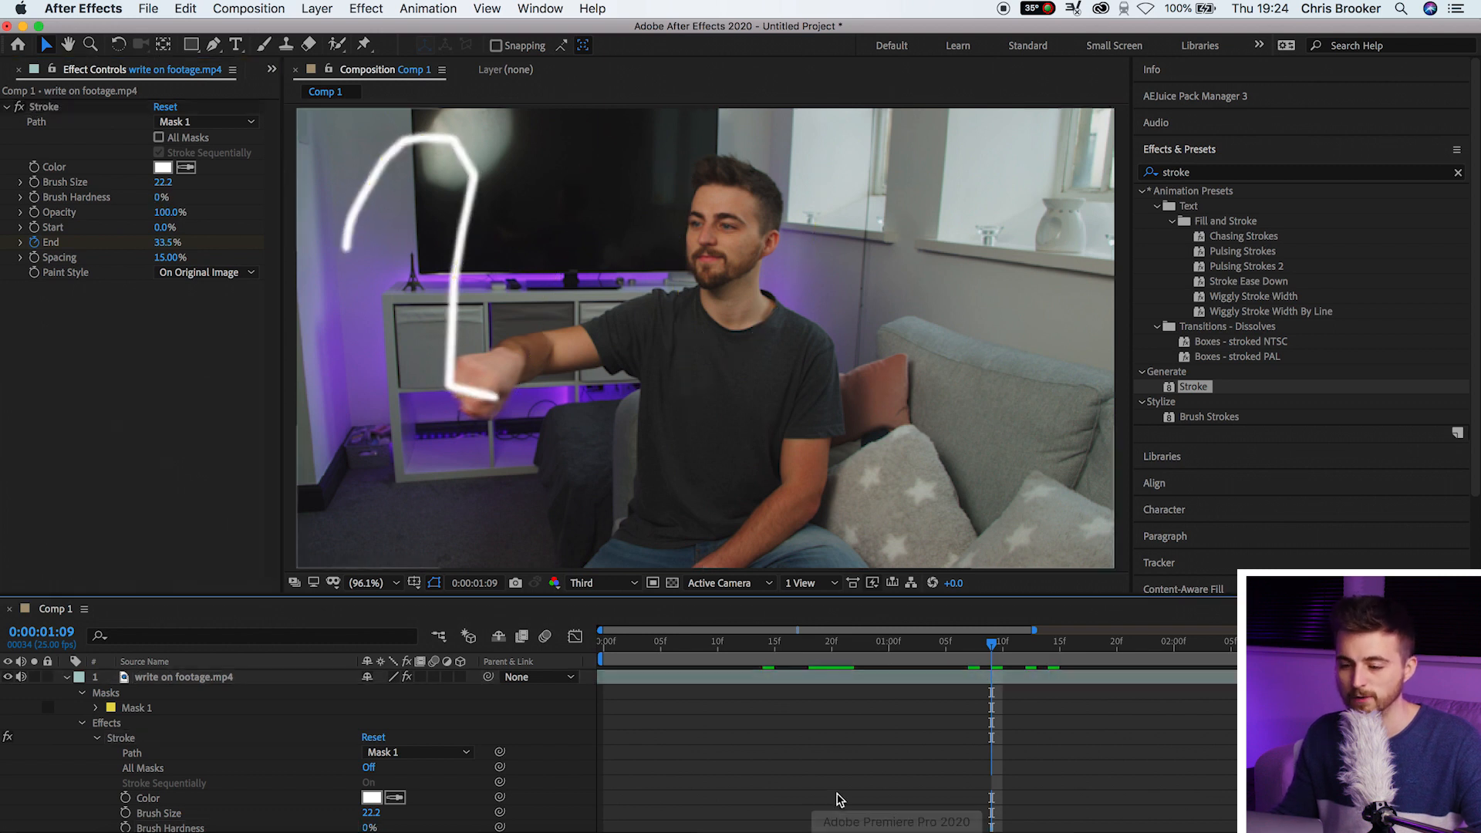
{"action": "mouse_move", "coordinate": [1003, 641]}
{"action": "left_mouse_down"}
{"action": "mouse_move", "coordinate": [812, 662]}
{"action": "mouse_move", "coordinate": [1065, 668]}
{"action": "mouse_move", "coordinate": [1003, 665]}
{"action": "left_mouse_up"}
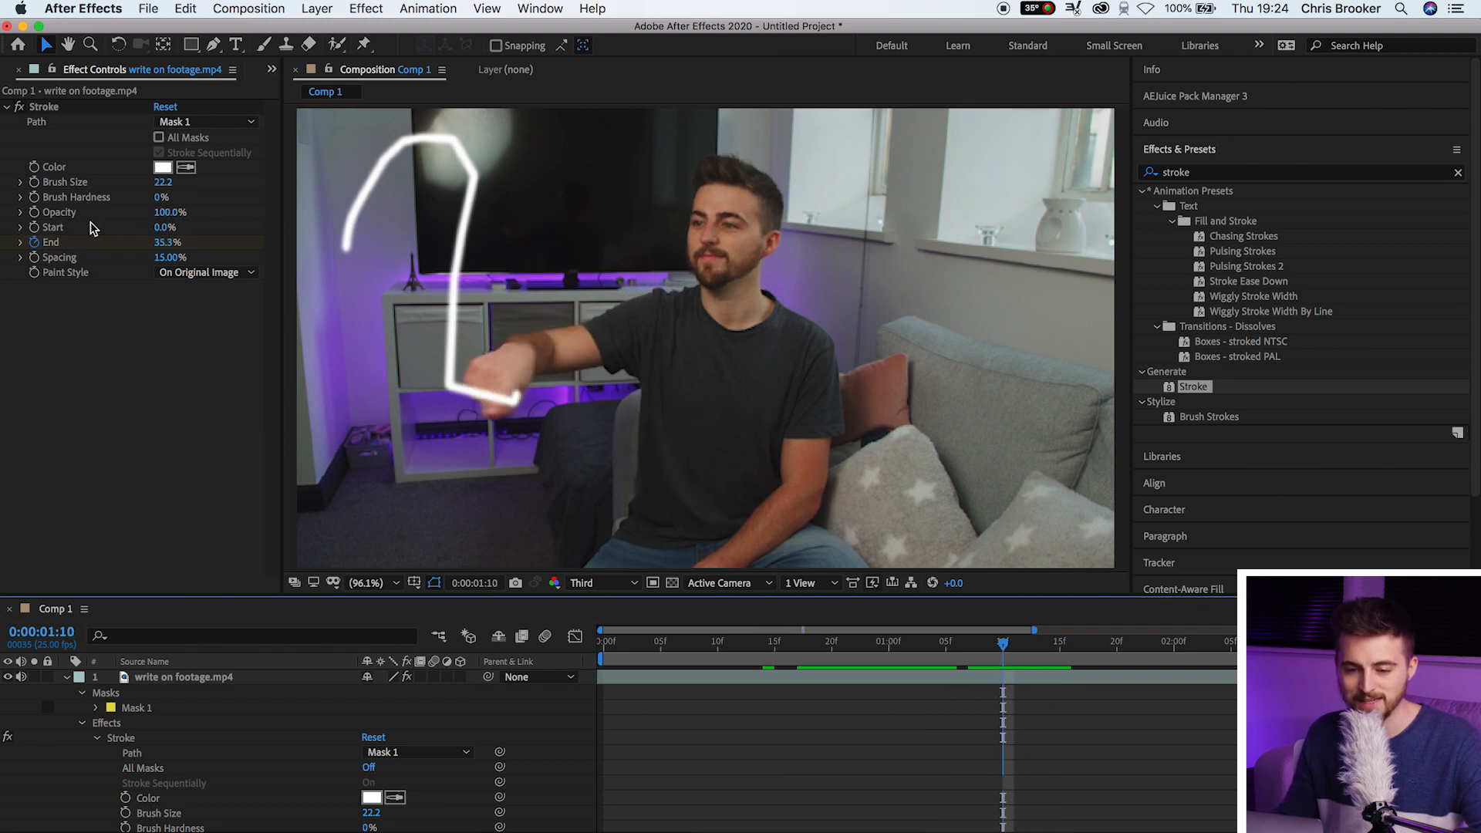
Try a spacing of 100% on the stroke to break the line into dots.
{"action": "mouse_move", "coordinate": [159, 229]}
{"action": "left_mouse_down"}
{"action": "mouse_move", "coordinate": [187, 230]}
{"action": "mouse_move", "coordinate": [109, 230]}
{"action": "mouse_move", "coordinate": [200, 260]}
{"action": "mouse_move", "coordinate": [81, 268]}
{"action": "mouse_move", "coordinate": [173, 265]}
{"action": "left_mouse_up"}
{"action": "left_click", "coordinate": [174, 410]}
{"action": "left_click", "coordinate": [711, 719]}
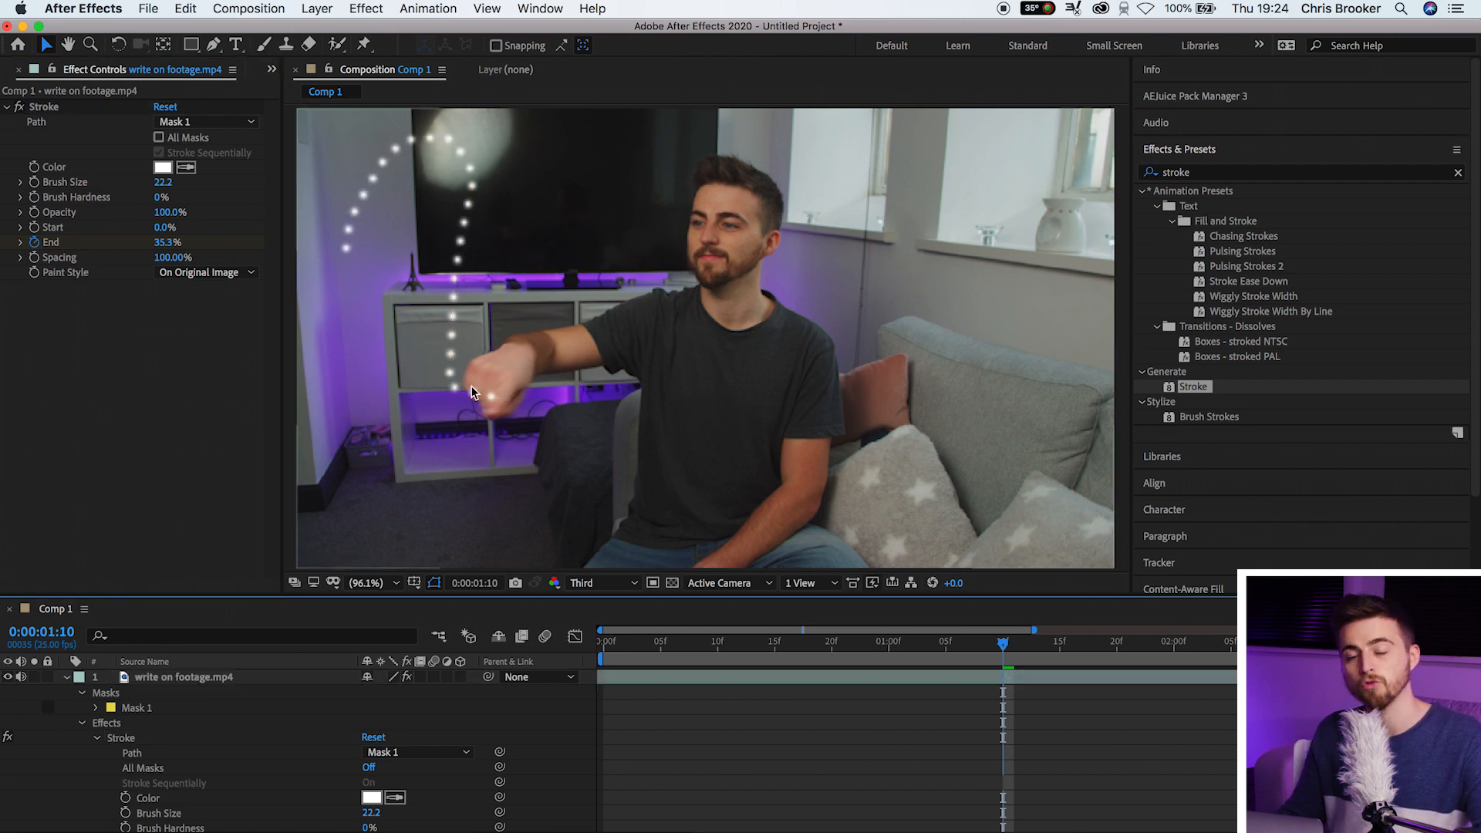
Set the stroke's spacing to 0% for a continuous line.
{"action": "mouse_move", "coordinate": [168, 259]}
{"action": "left_mouse_down"}
{"action": "mouse_move", "coordinate": [461, 266]}
{"action": "mouse_move", "coordinate": [277, 265]}
{"action": "left_mouse_up"}
{"action": "left_click", "coordinate": [150, 370]}
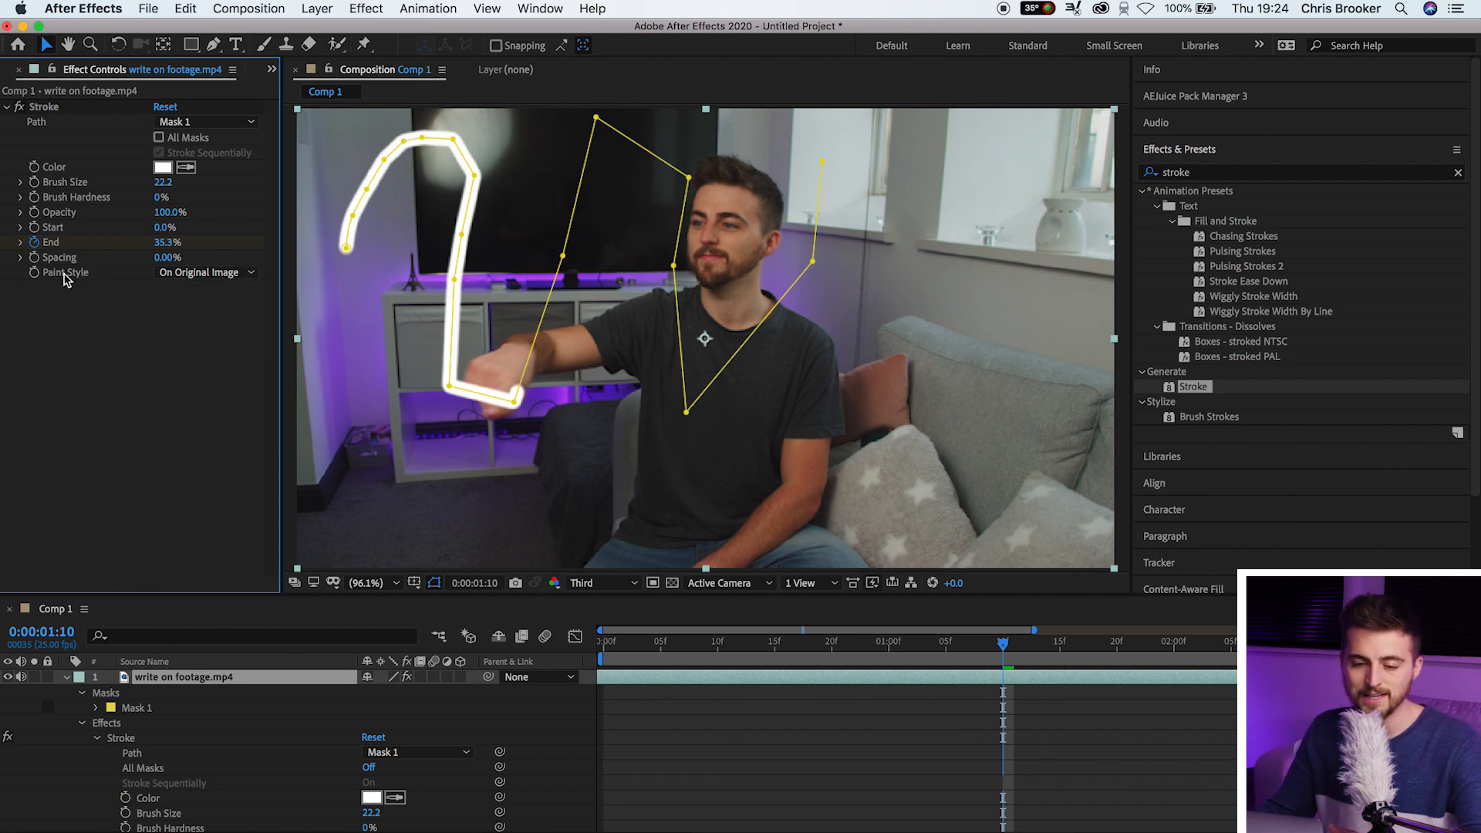
Try the stroke's On Transparent and Reveal Original Image paint styles, return it to On Original Image and deselect the layer.
{"action": "left_click", "coordinate": [215, 274]}
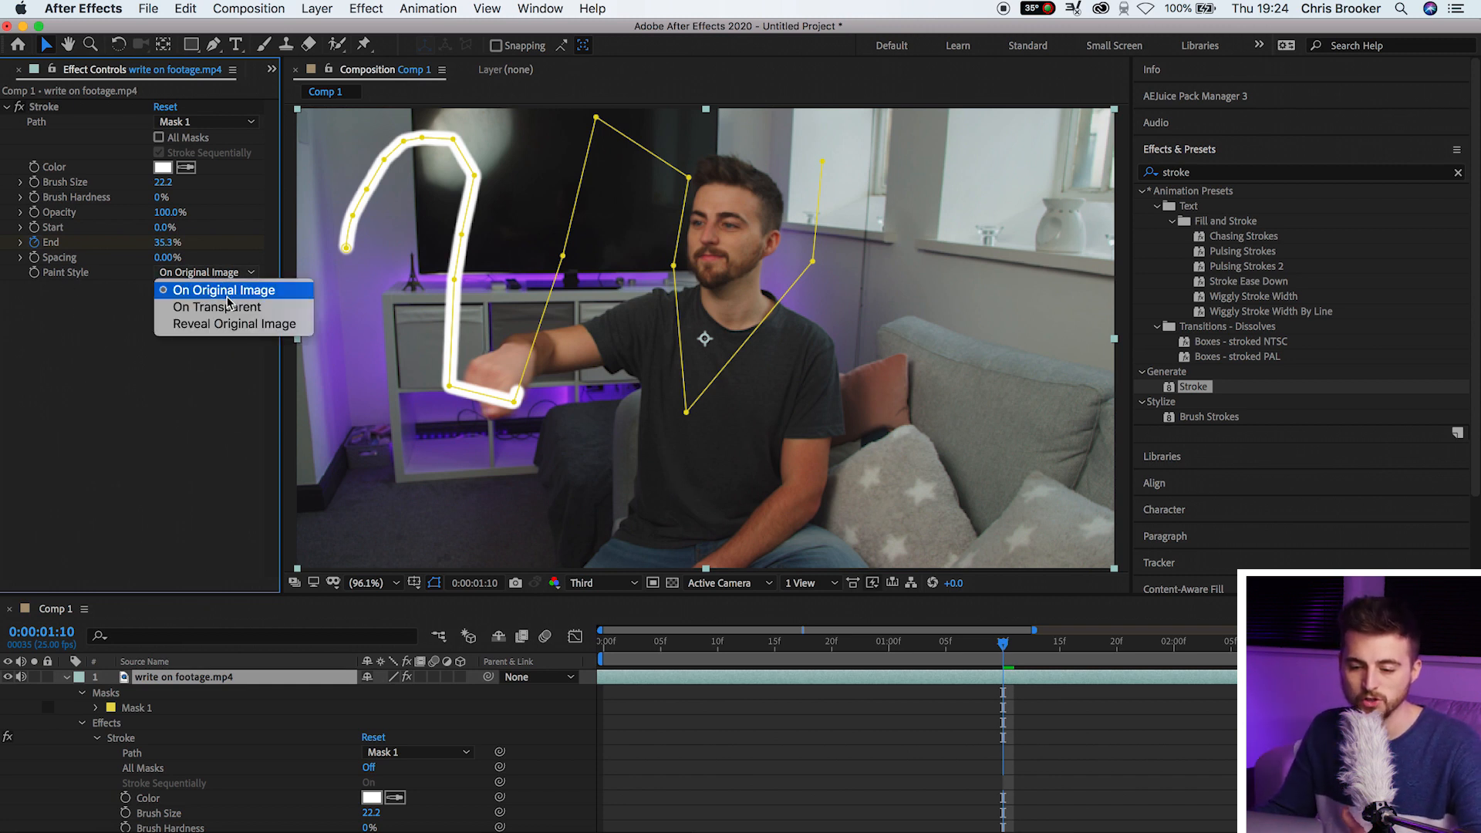
{"action": "left_click", "coordinate": [220, 306]}
{"action": "left_click", "coordinate": [211, 274]}
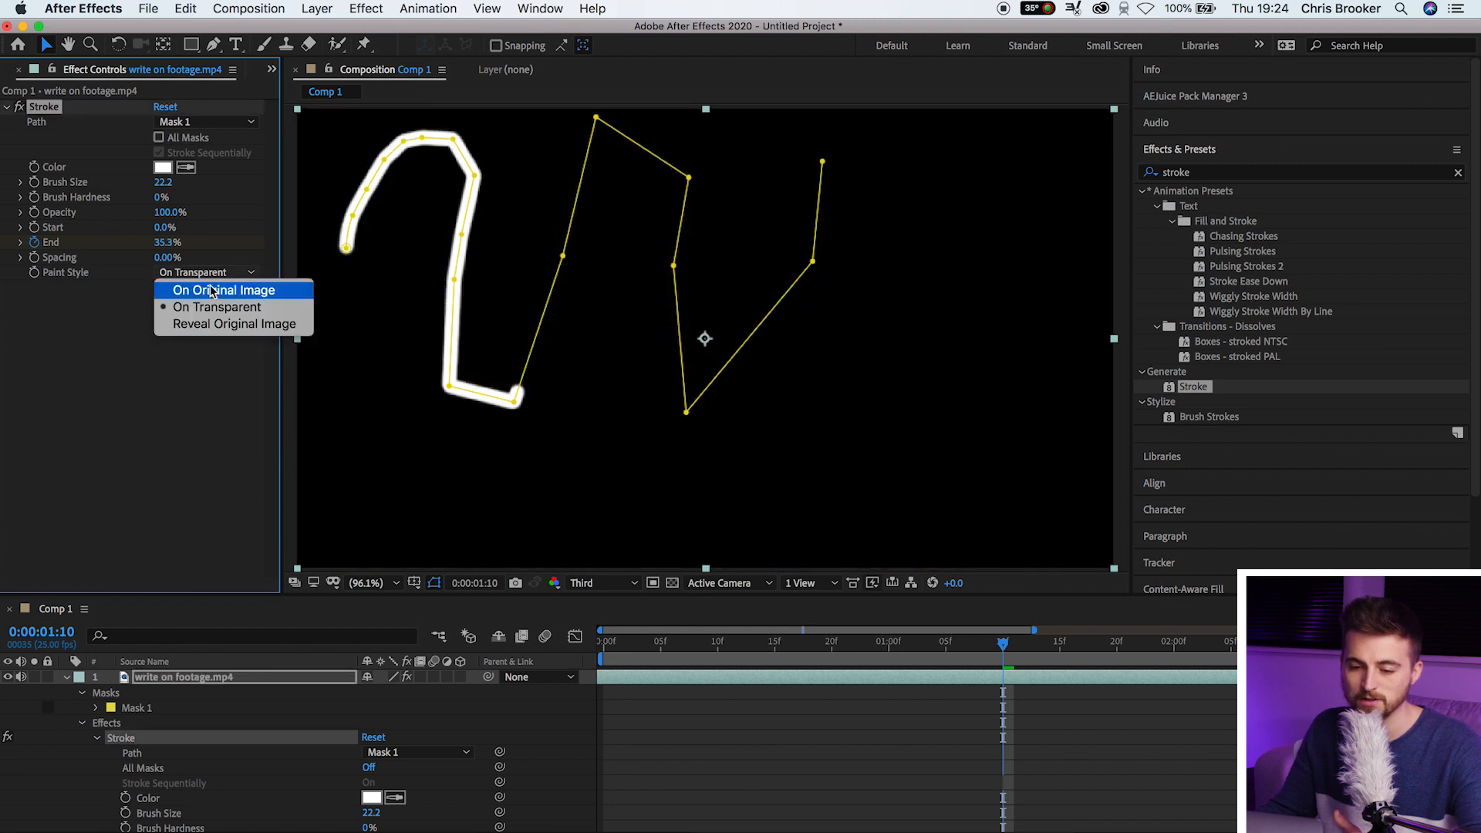
{"action": "left_click", "coordinate": [224, 324]}
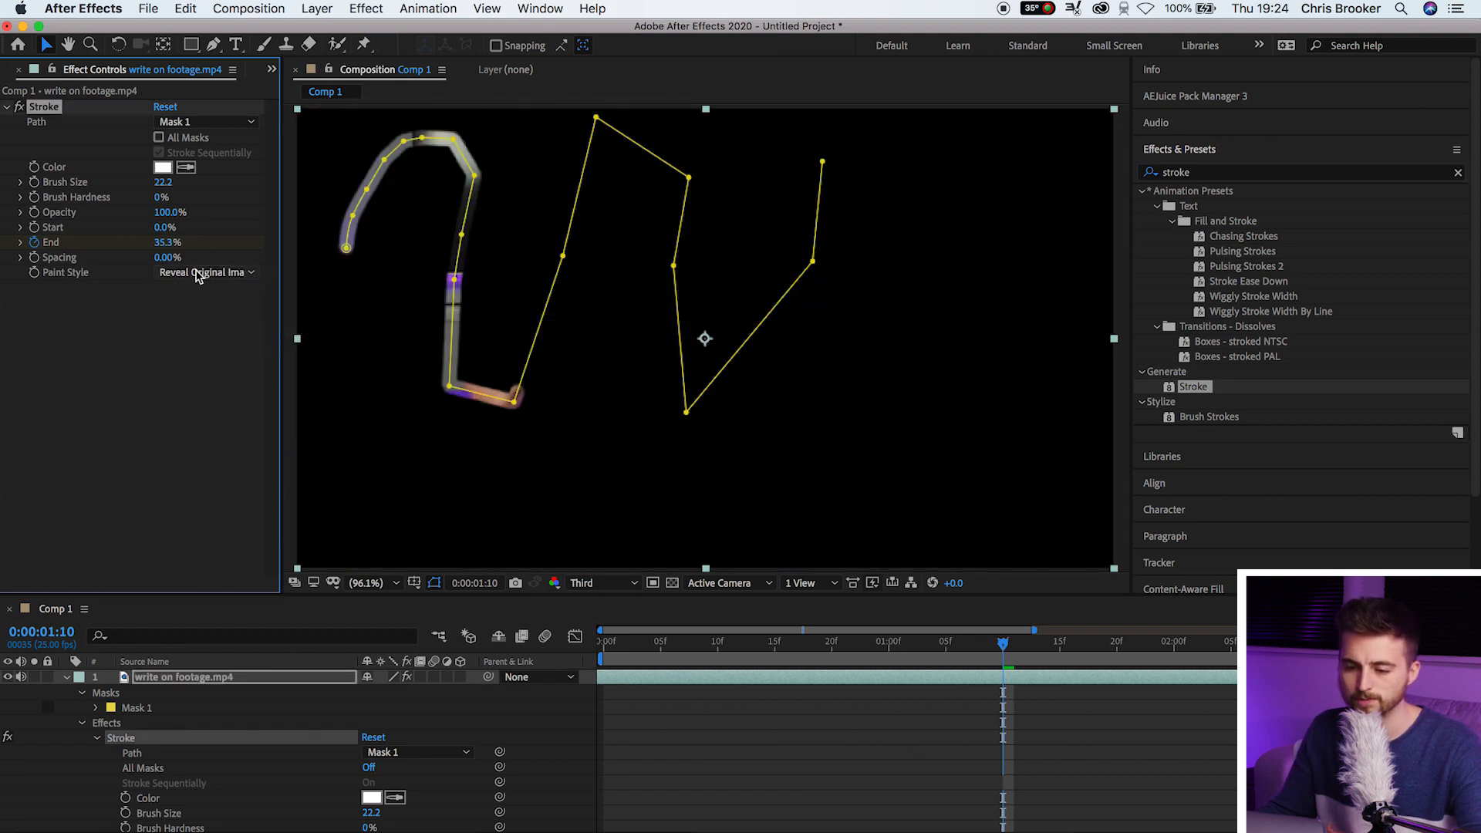
{"action": "left_click", "coordinate": [199, 276]}
{"action": "left_click", "coordinate": [207, 296]}
{"action": "left_click", "coordinate": [202, 274]}
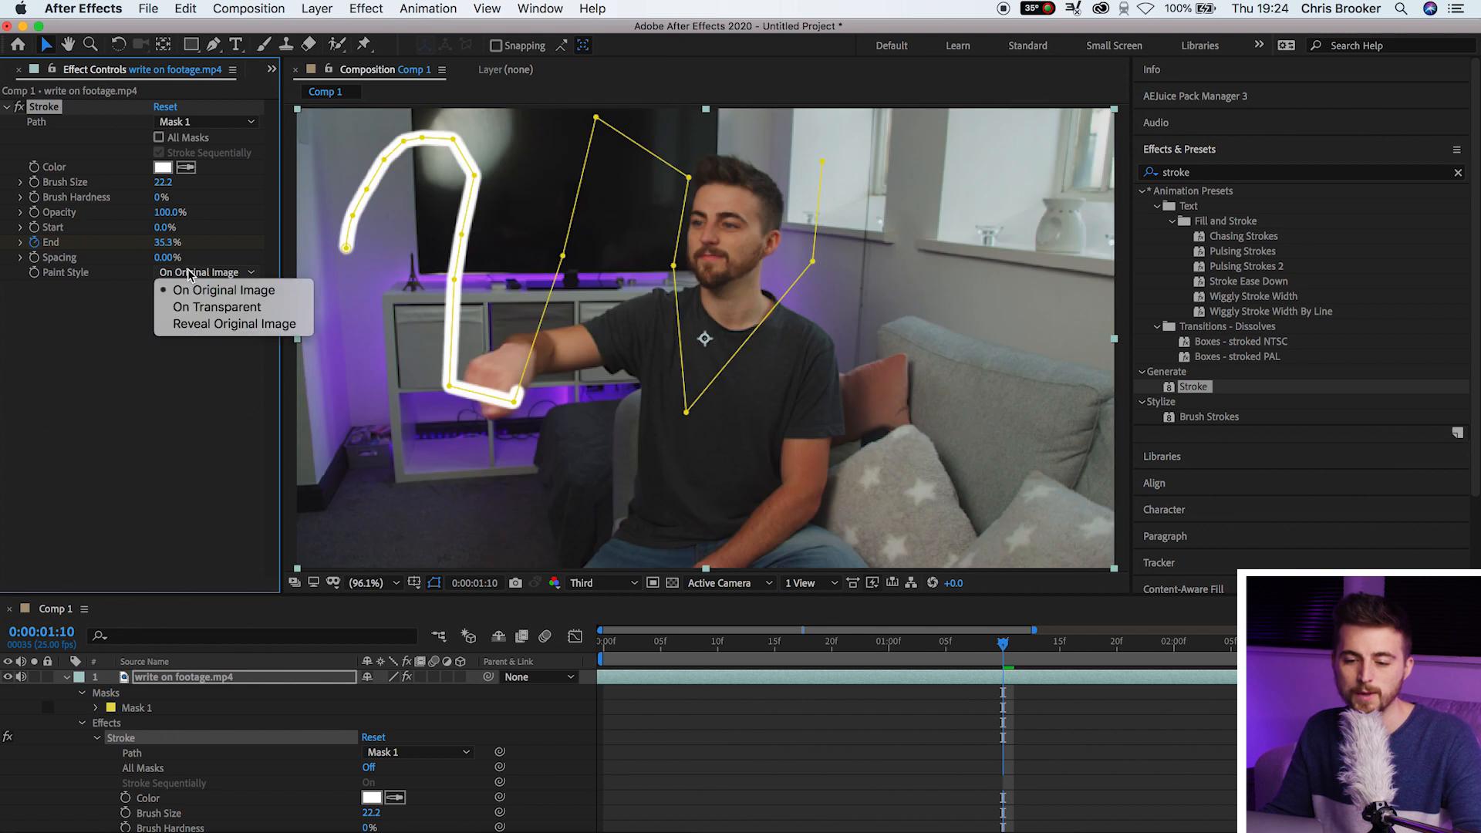
{"action": "left_click", "coordinate": [979, 802]}
{"action": "right_click", "coordinate": [779, 773]}
{"action": "left_click", "coordinate": [707, 763]}
{"action": "left_click", "coordinate": [834, 759]}
Search the effects for "glow" and apply the Stylize Glow effect to the footage beneath Stroke.
{"action": "left_click", "coordinate": [1203, 173]}
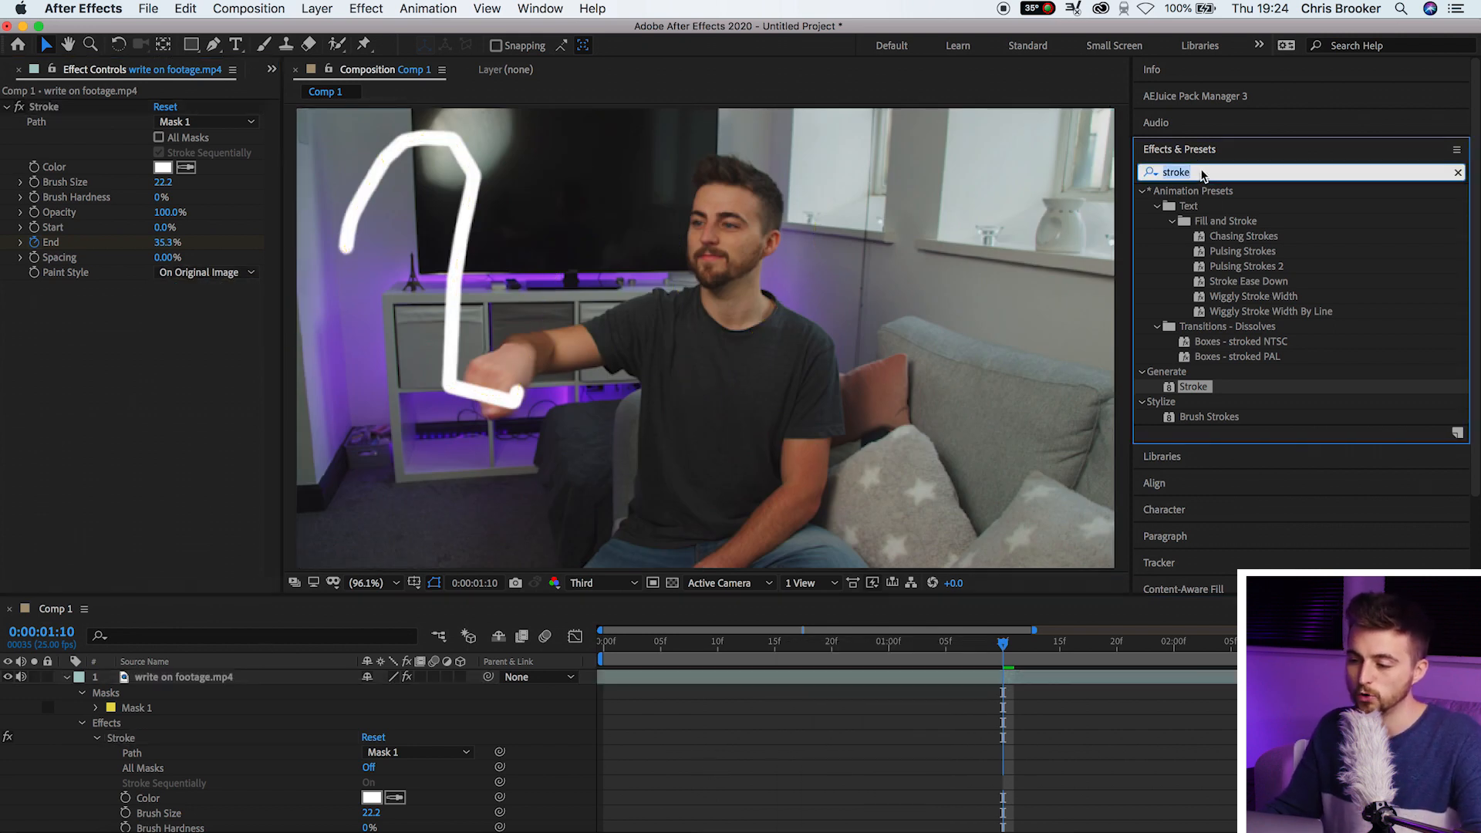
{"action": "type", "text": "glow"}
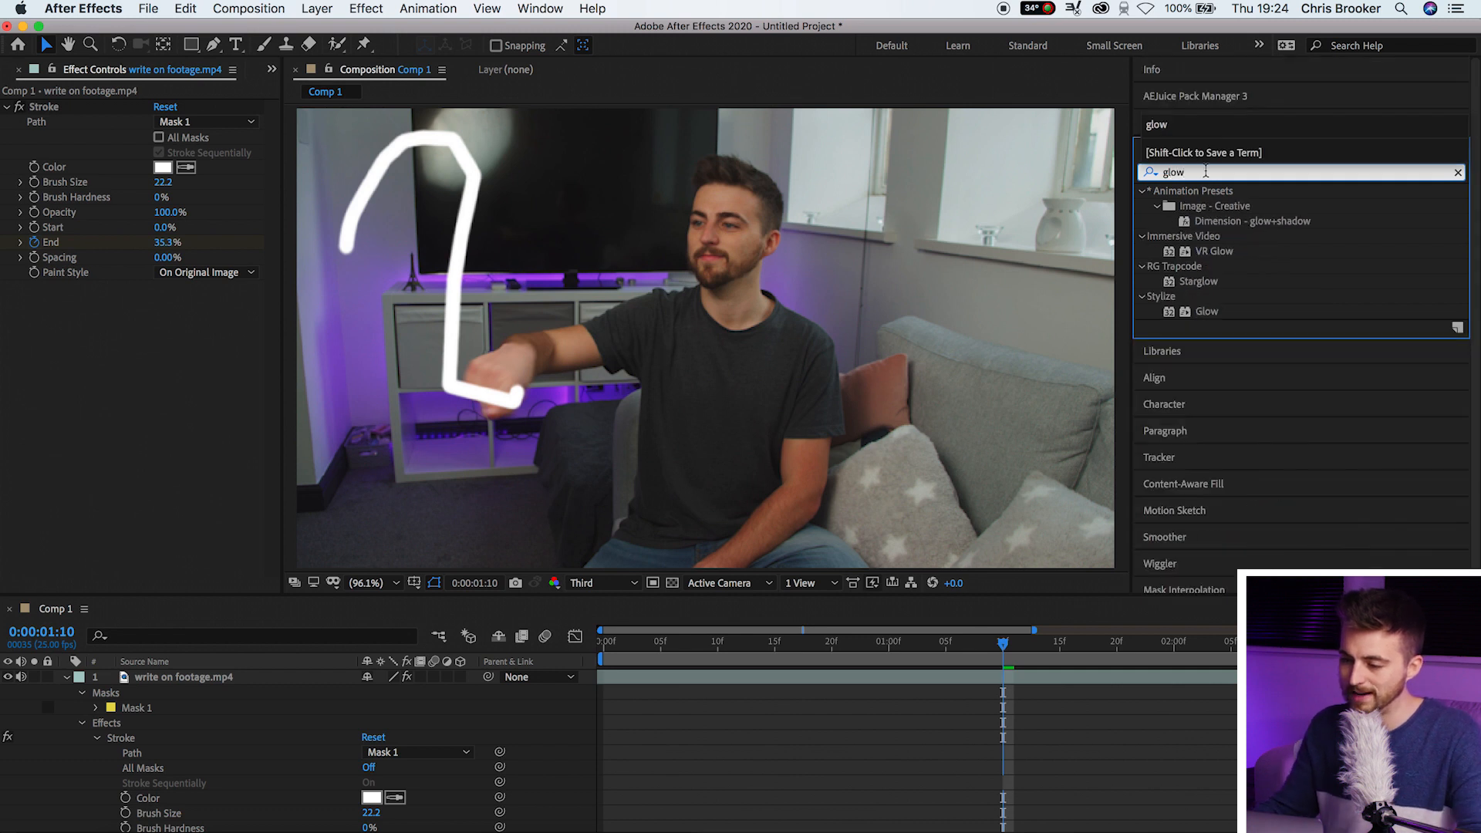
{"action": "mouse_move", "coordinate": [1204, 312]}
{"action": "left_mouse_down"}
{"action": "mouse_move", "coordinate": [281, 524]}
{"action": "mouse_move", "coordinate": [230, 654]}
{"action": "mouse_move", "coordinate": [43, 384]}
{"action": "left_mouse_up"}
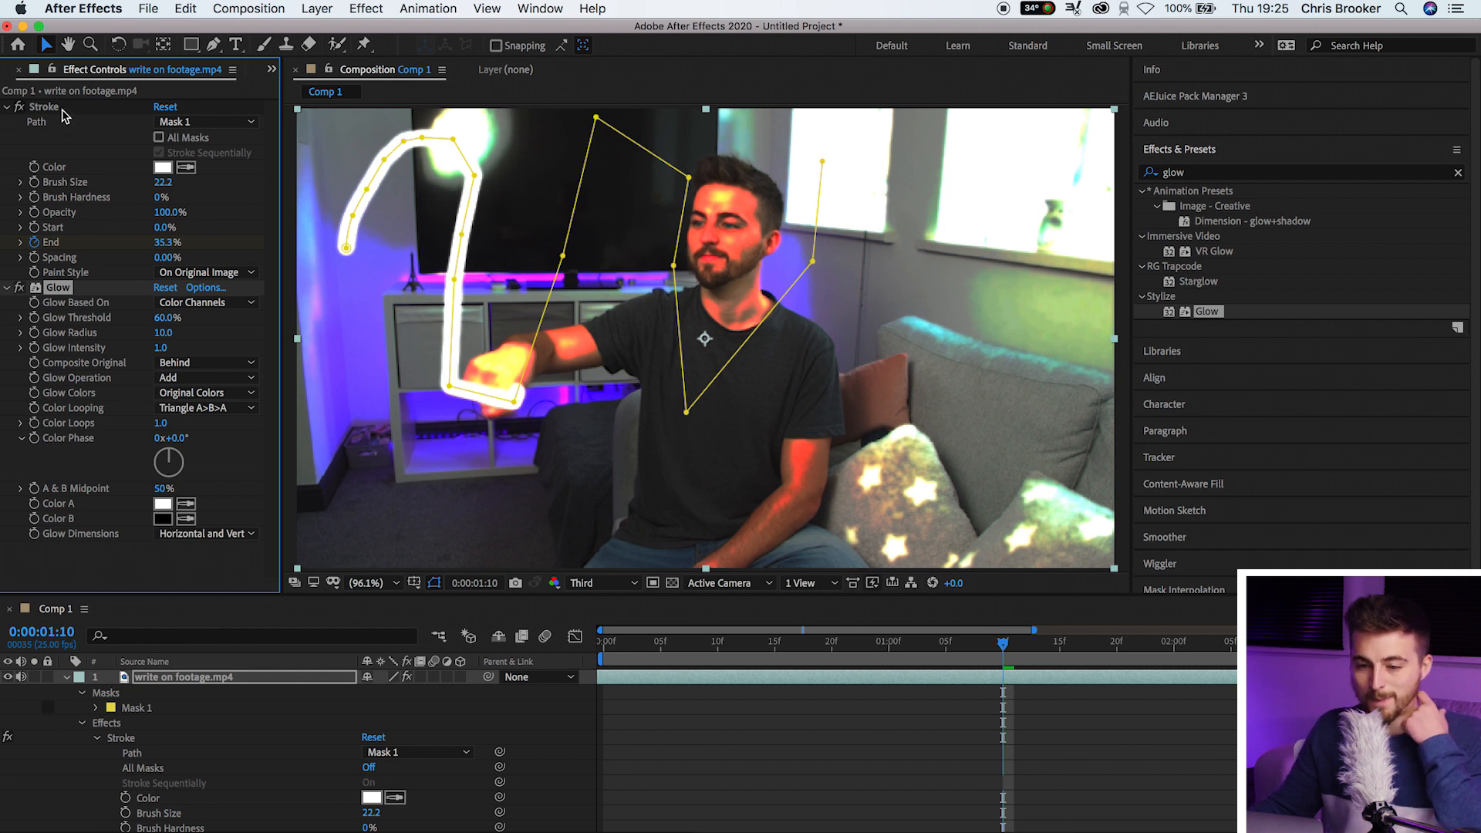
Set the Stroke effect's paint style to On Transparent so only the line is rendered.
{"action": "left_click", "coordinate": [63, 111]}
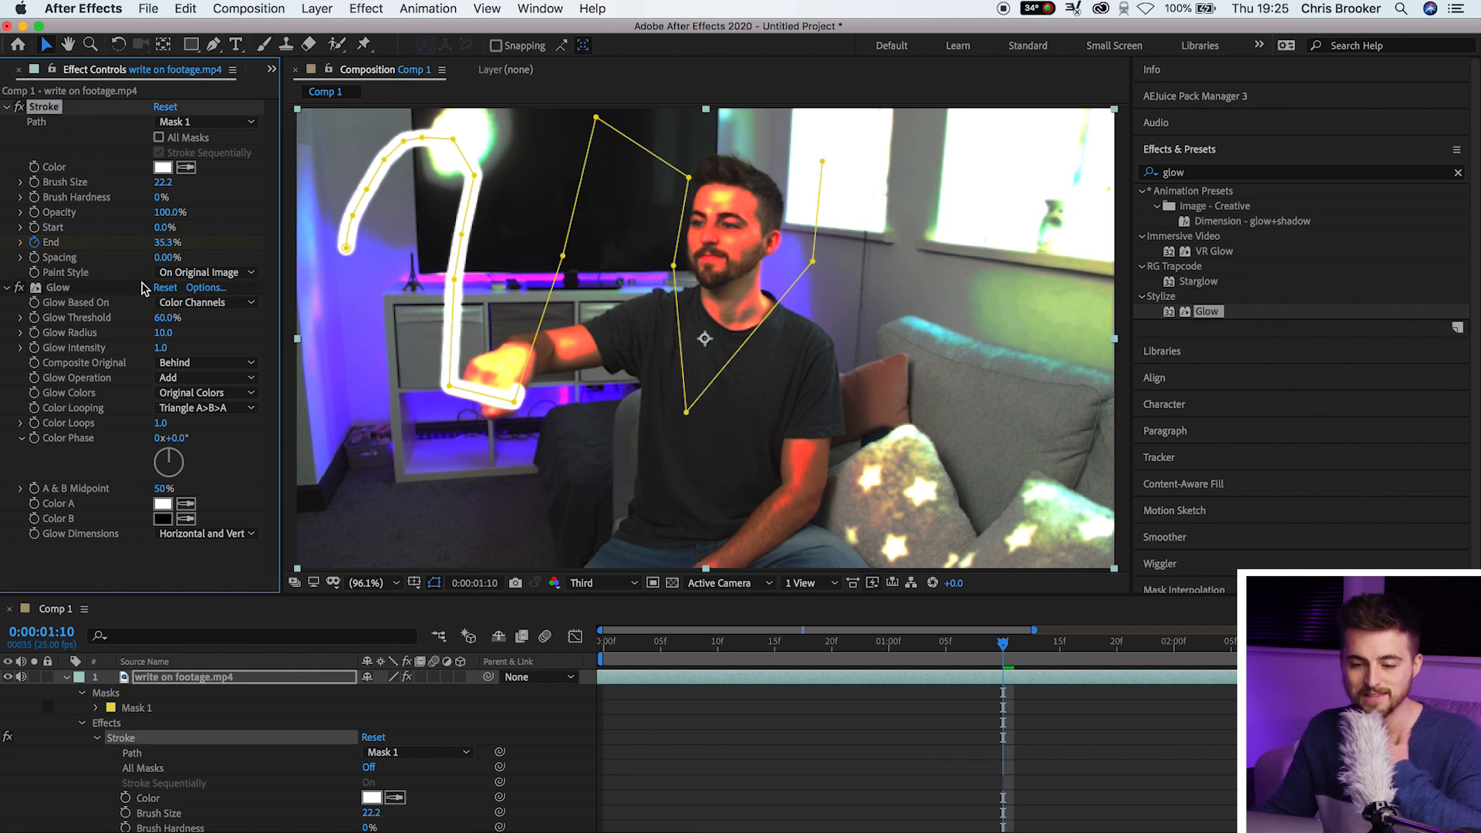
{"action": "left_click", "coordinate": [172, 275]}
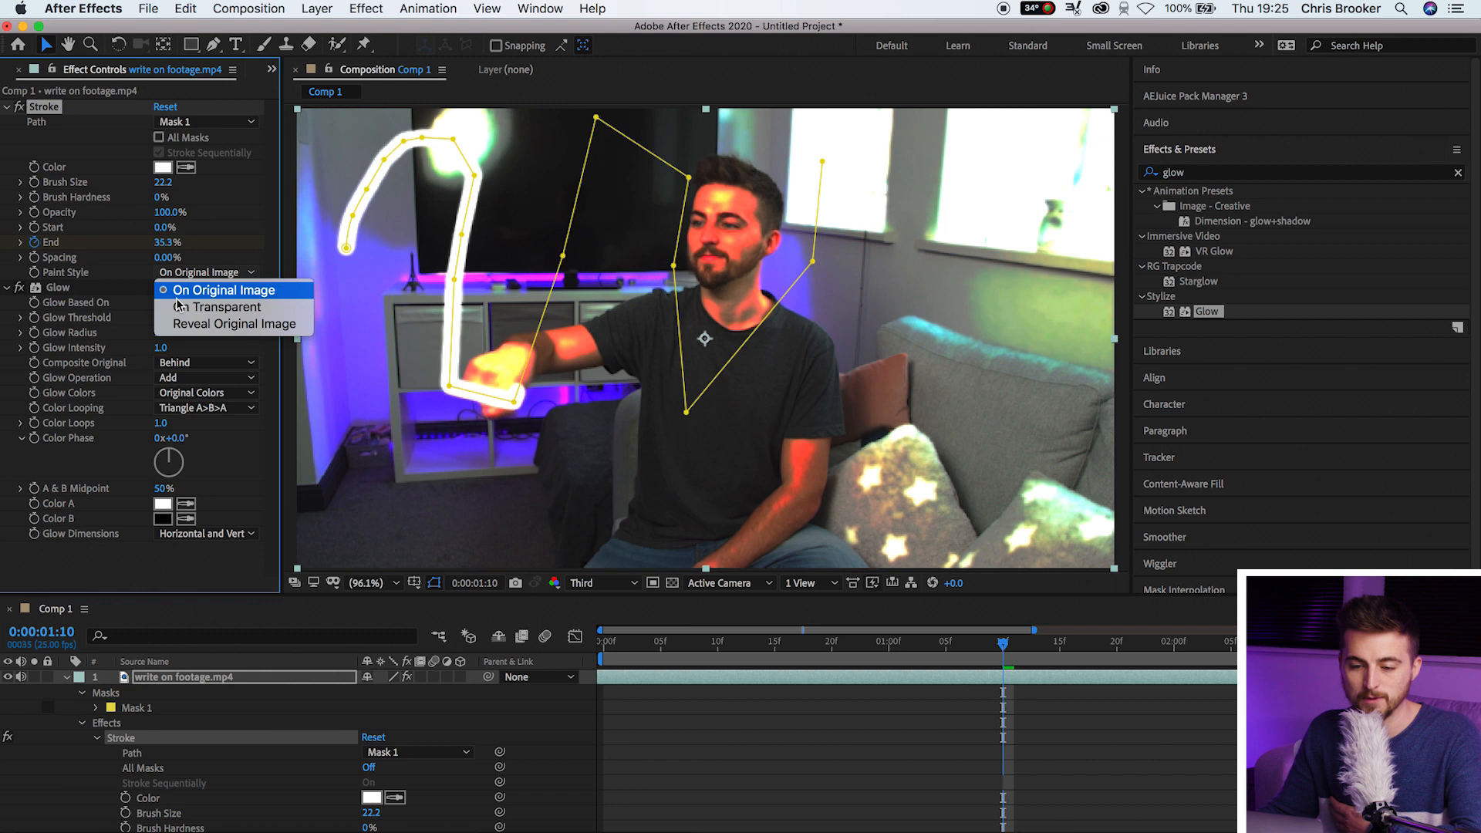
{"action": "left_click", "coordinate": [176, 307]}
Collapse the footage layer's properties and duplicate the layer.
{"action": "key", "text": "u"}
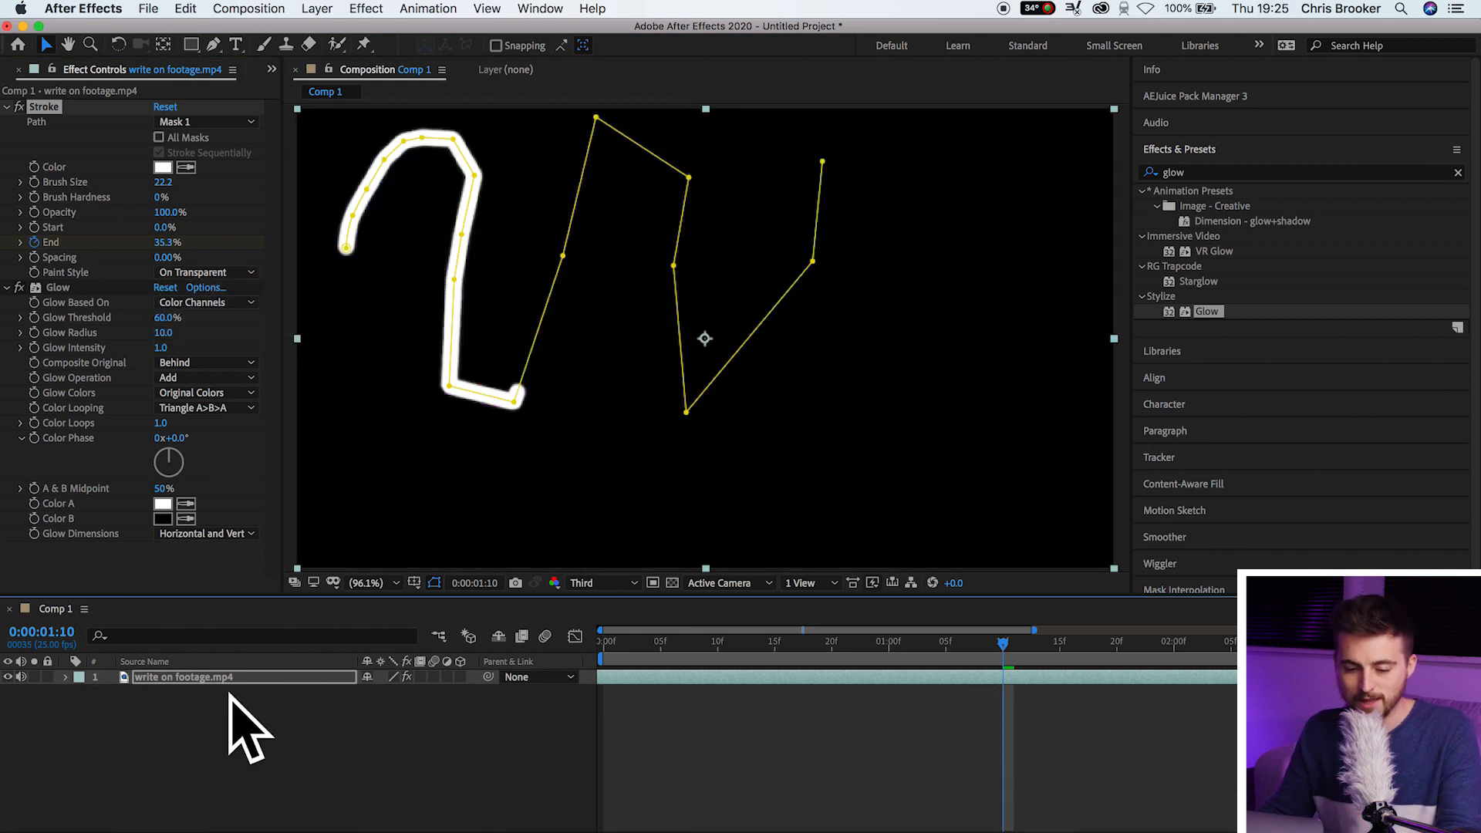
{"action": "left_click", "coordinate": [206, 683]}
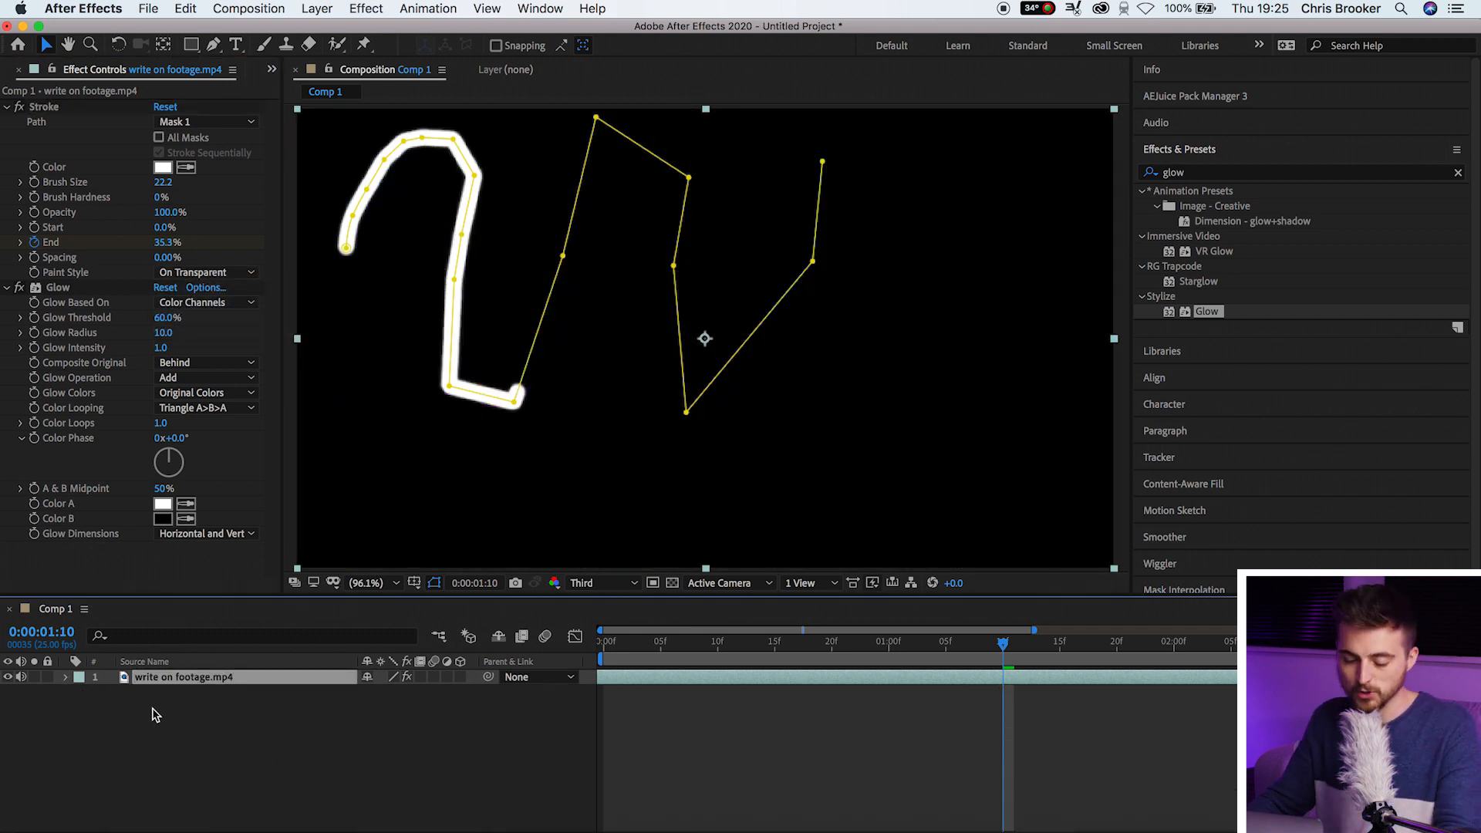
{"action": "key", "text": "super+d"}
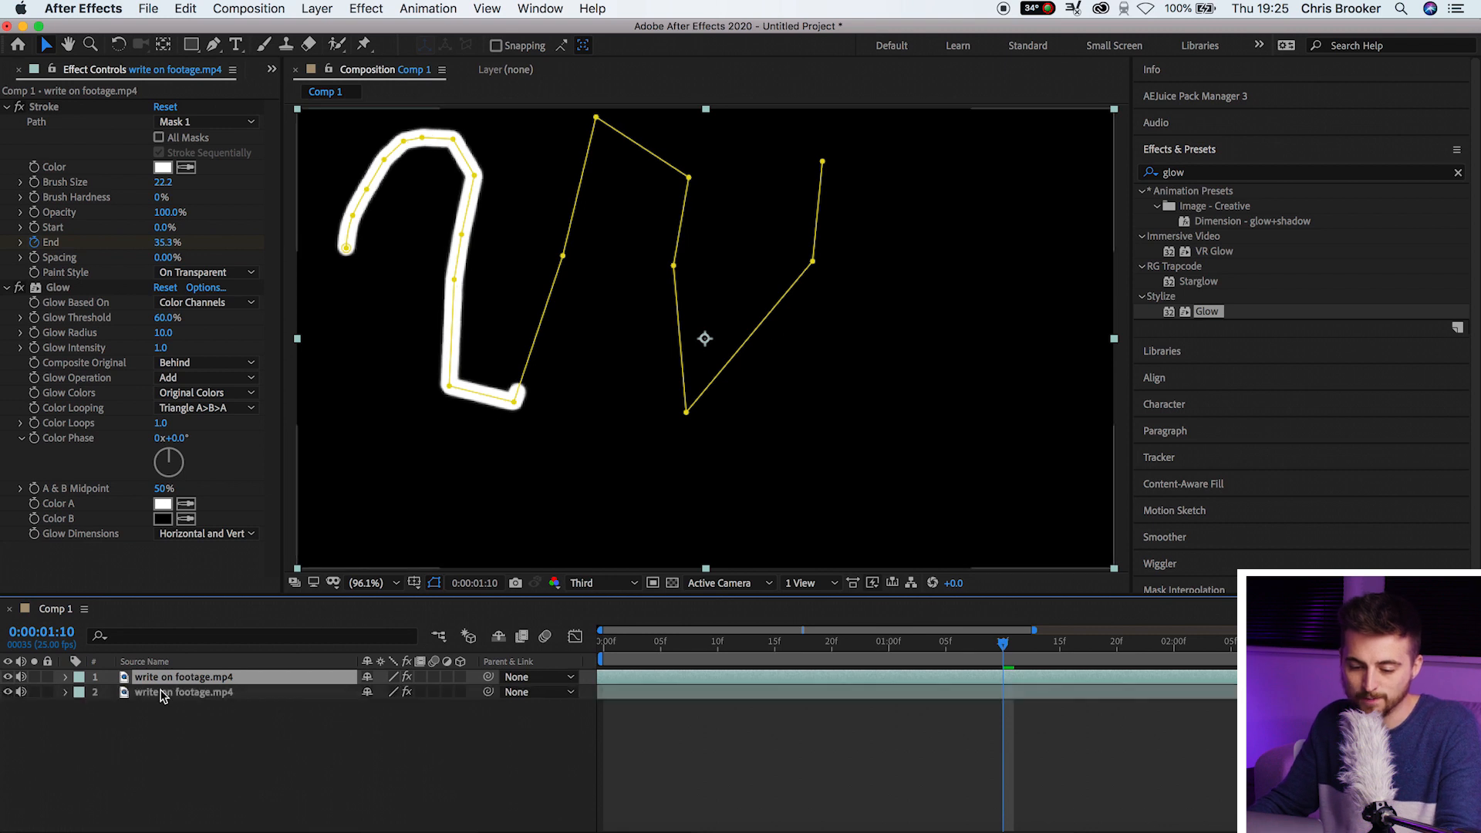
Delete the Stroke and Glow effects from the lower footage layer to restore the plain video behind the line.
{"action": "left_click", "coordinate": [166, 695]}
{"action": "left_click", "coordinate": [44, 107]}
{"action": "key", "text": "Delete"}
{"action": "left_click", "coordinate": [44, 107]}
{"action": "key", "text": "Delete"}
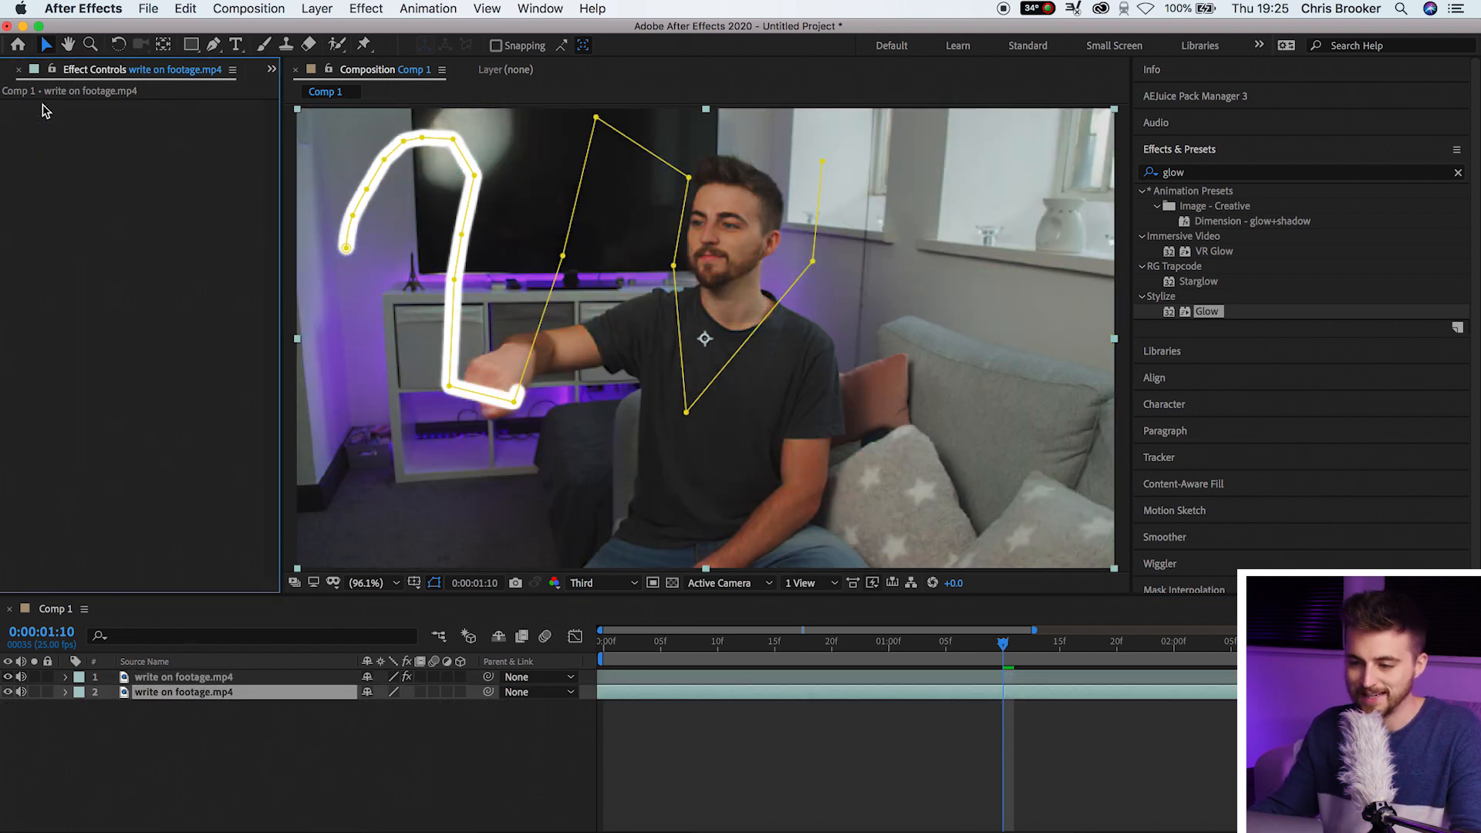
Set the Glow radius to 91 on the upper footage layer.
{"action": "left_click", "coordinate": [181, 680]}
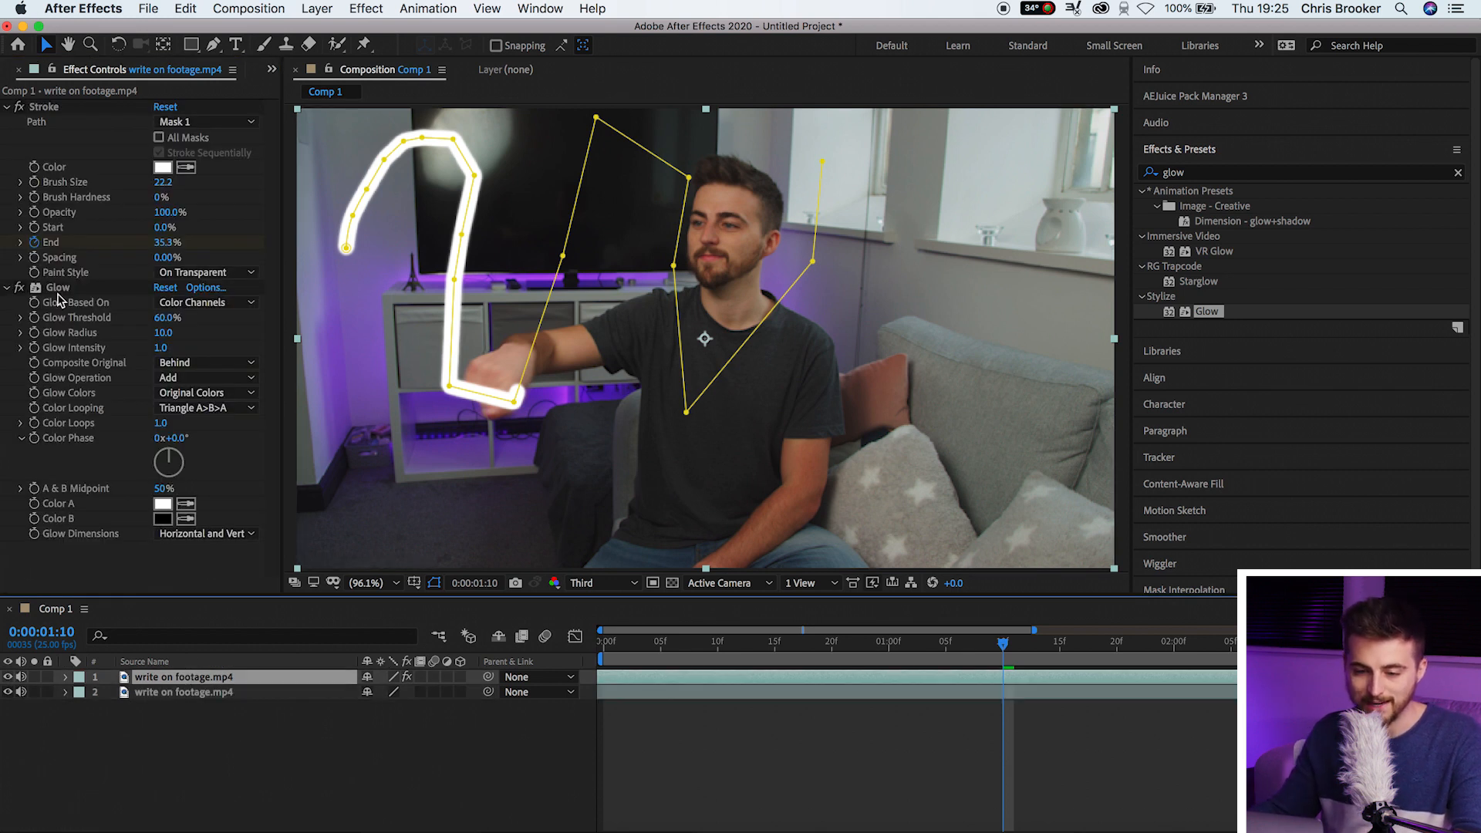
{"action": "left_click", "coordinate": [60, 289]}
{"action": "left_click_drag", "start_coordinate": [172, 339], "coordinate": [241, 331]}
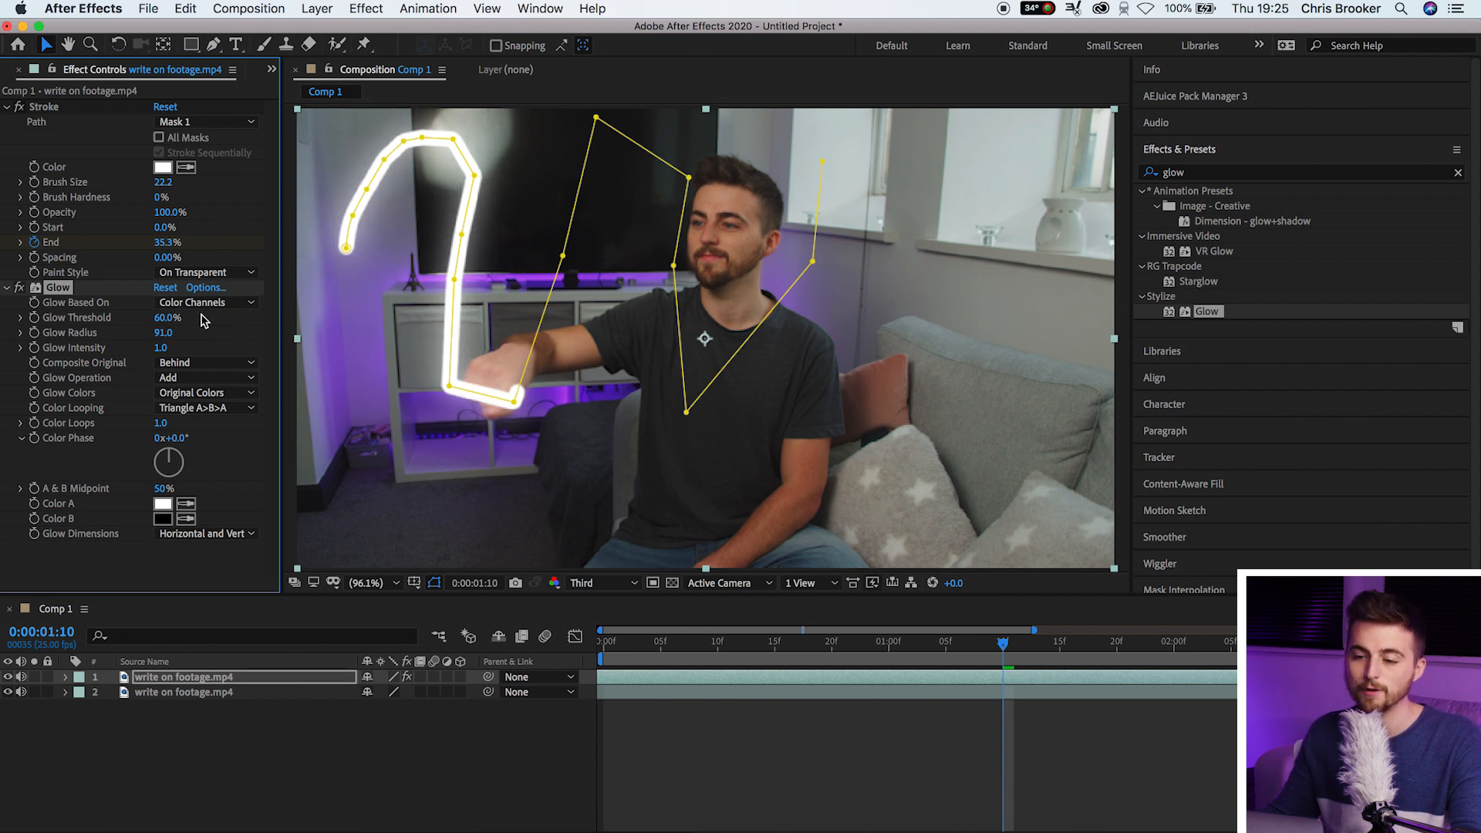
Deselect the layers and play the glowing write-on animation from 0:00:00:09.
{"action": "left_click", "coordinate": [779, 747]}
{"action": "left_click_drag", "start_coordinate": [927, 669], "coordinate": [700, 662]}
{"action": "key", "text": "space"}
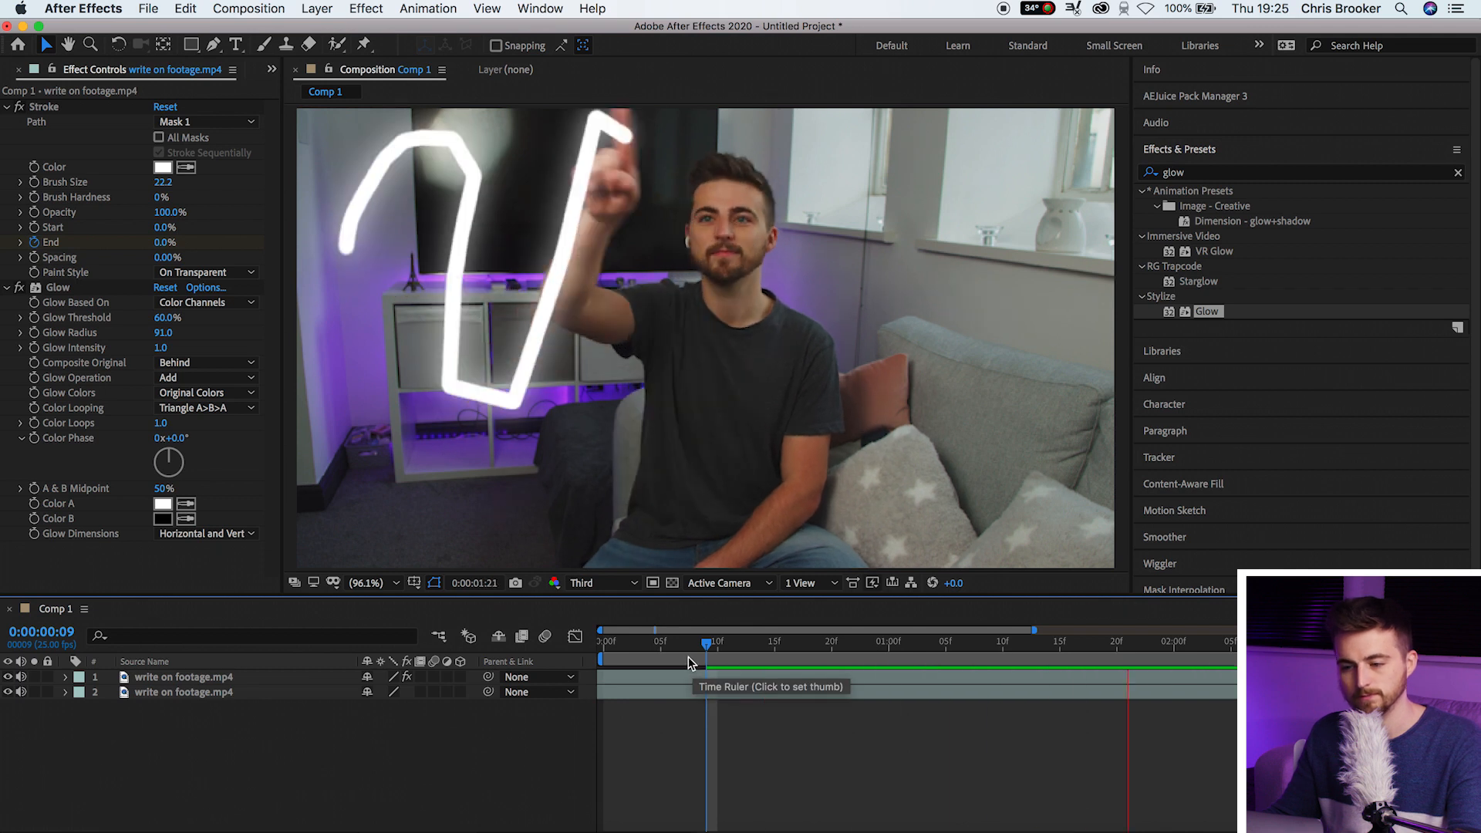